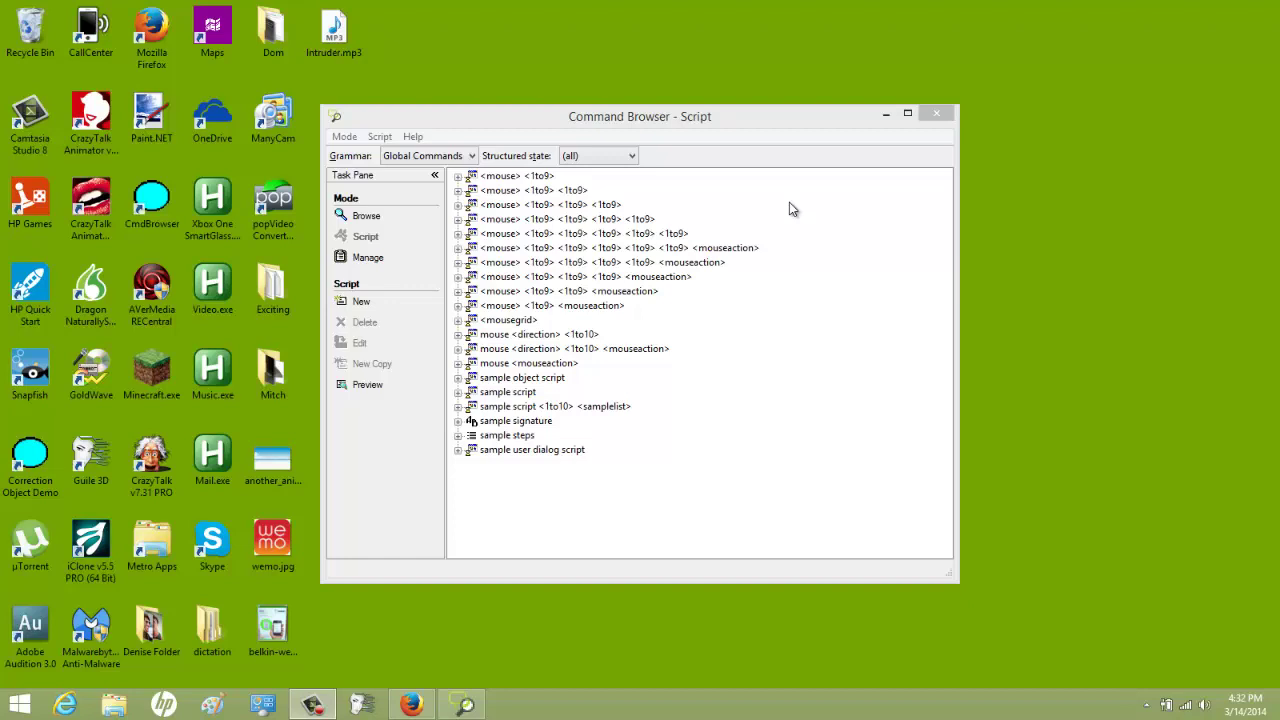
Reopen the Command Browser and start a new voice command.
{"action": "left_click", "coordinate": [765, 124]}
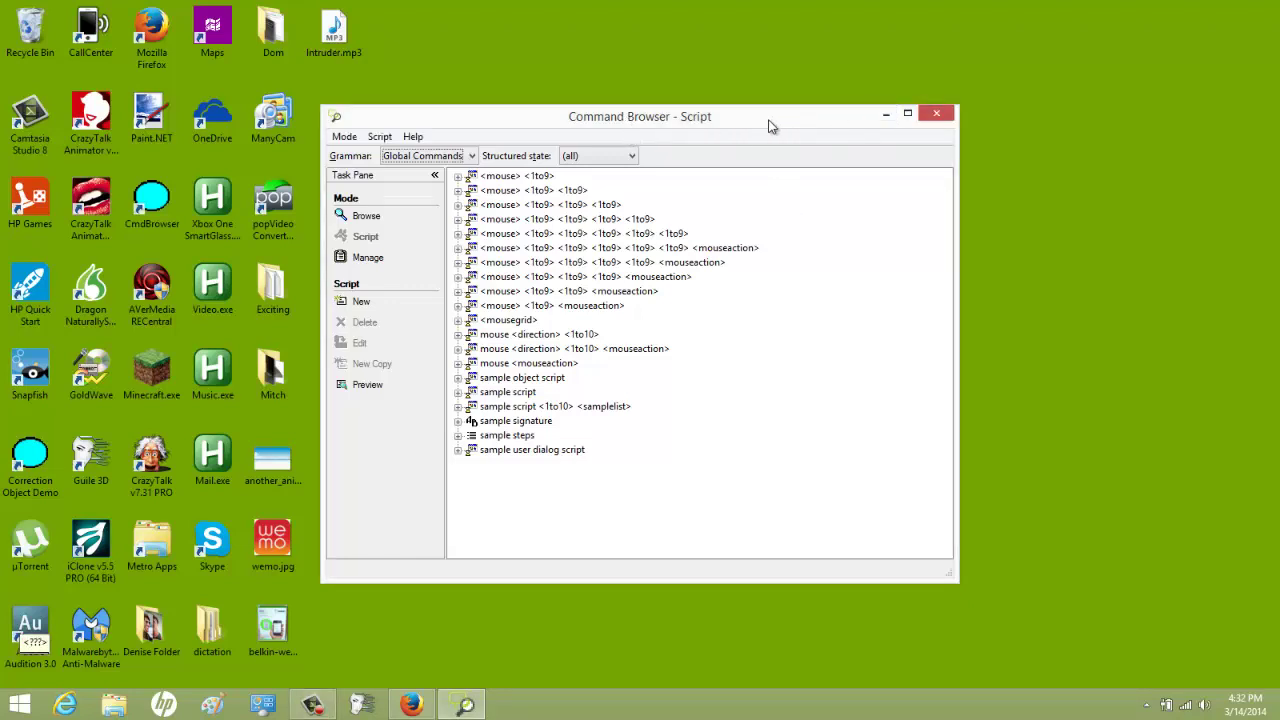
{"action": "left_click", "coordinate": [940, 114]}
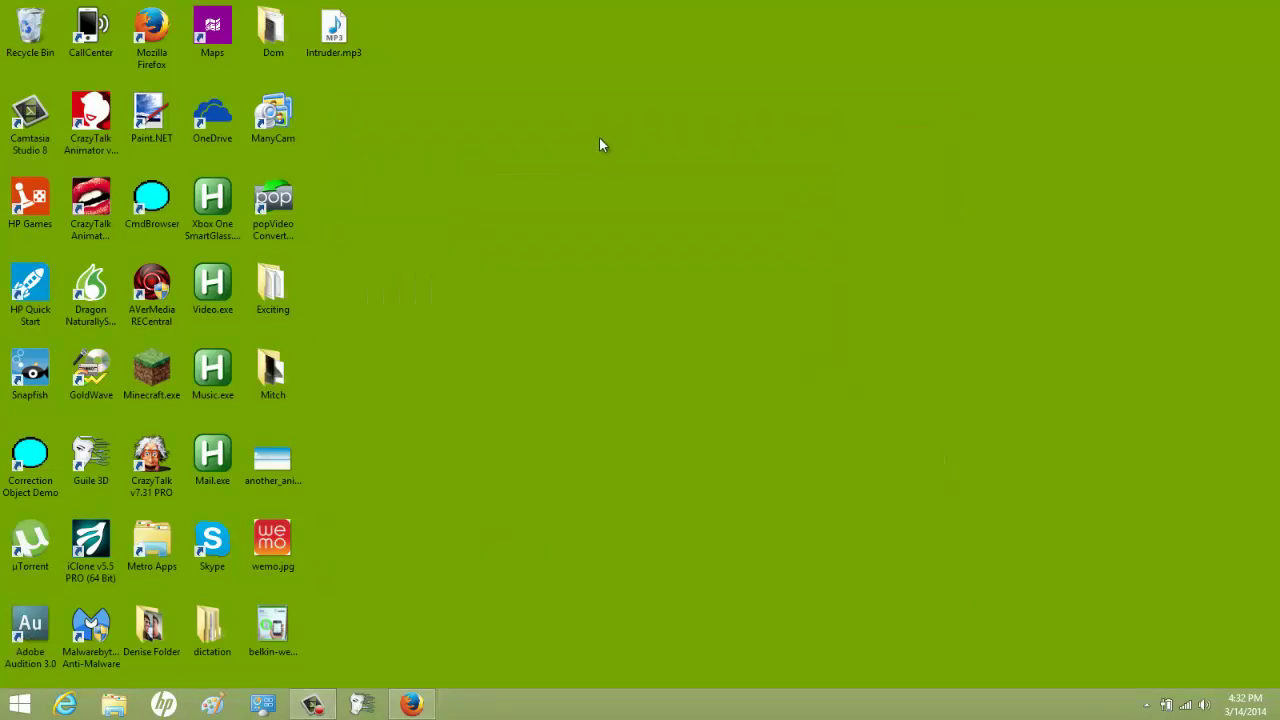
{"action": "double_click", "coordinate": [151, 200]}
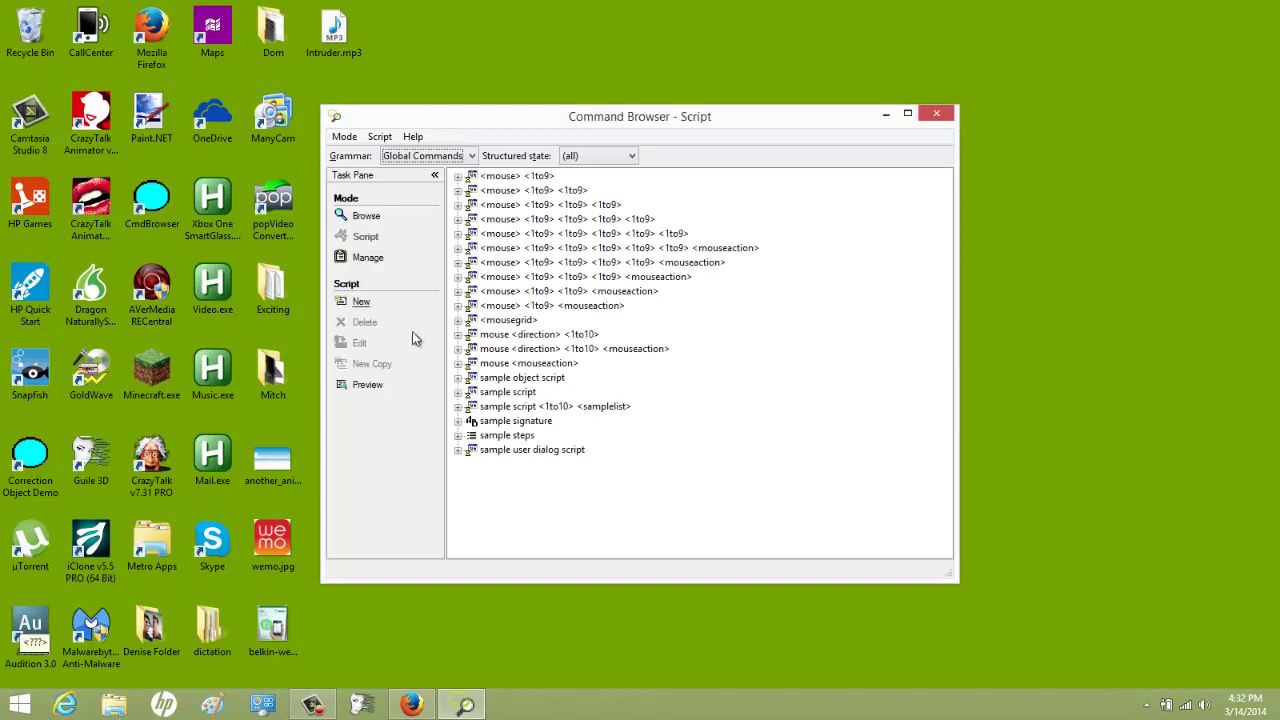
{"action": "left_click", "coordinate": [375, 302]}
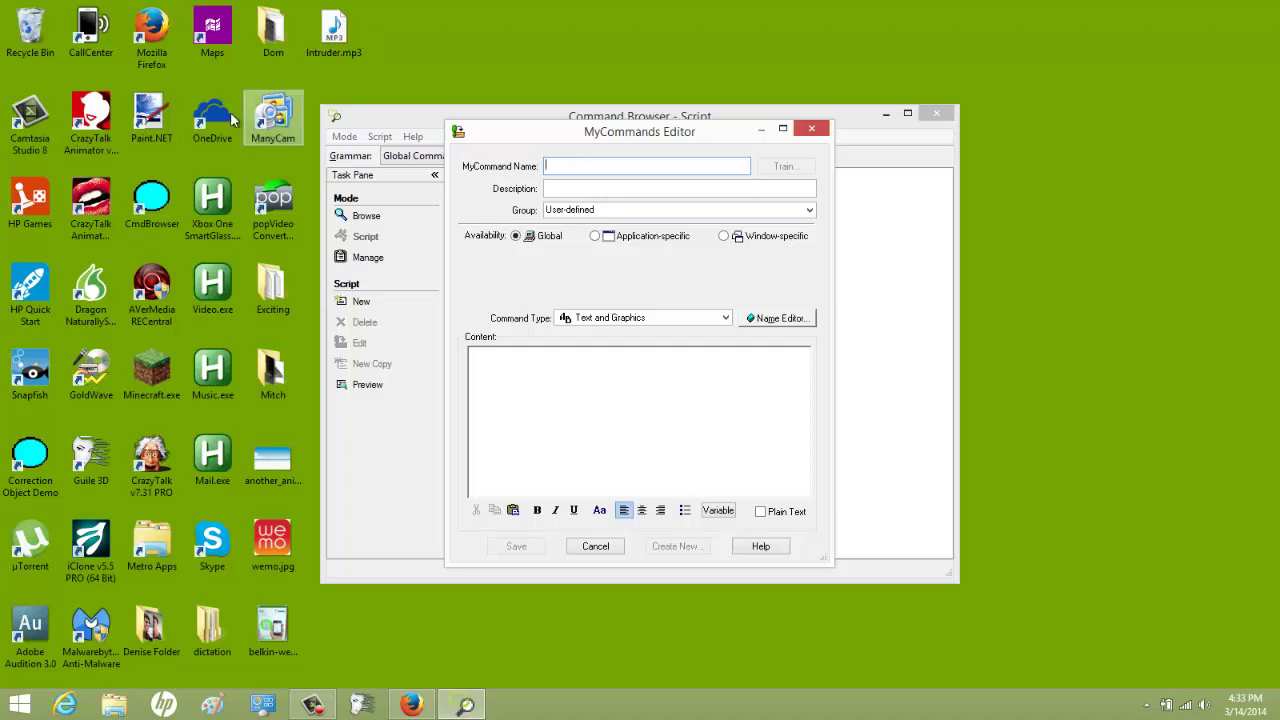
Maximize and restore the command editor, then close it without saving.
{"action": "left_click", "coordinate": [102, 50]}
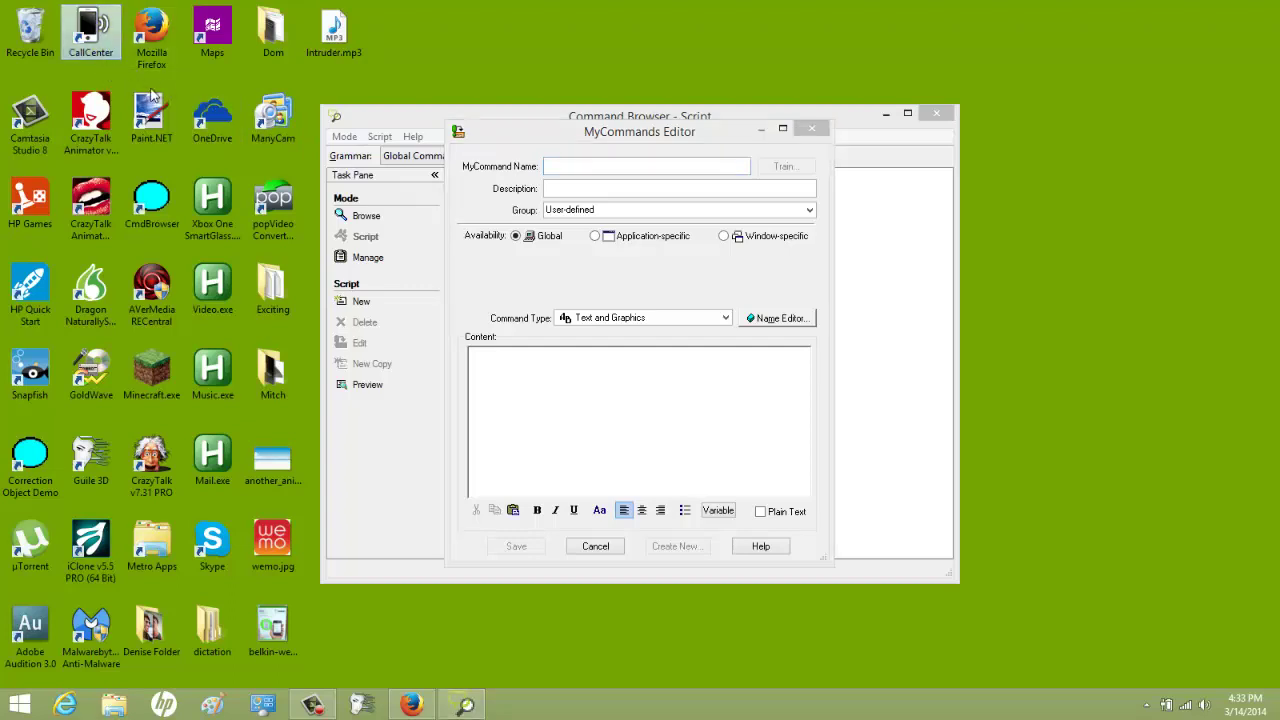
{"action": "left_click", "coordinate": [596, 168]}
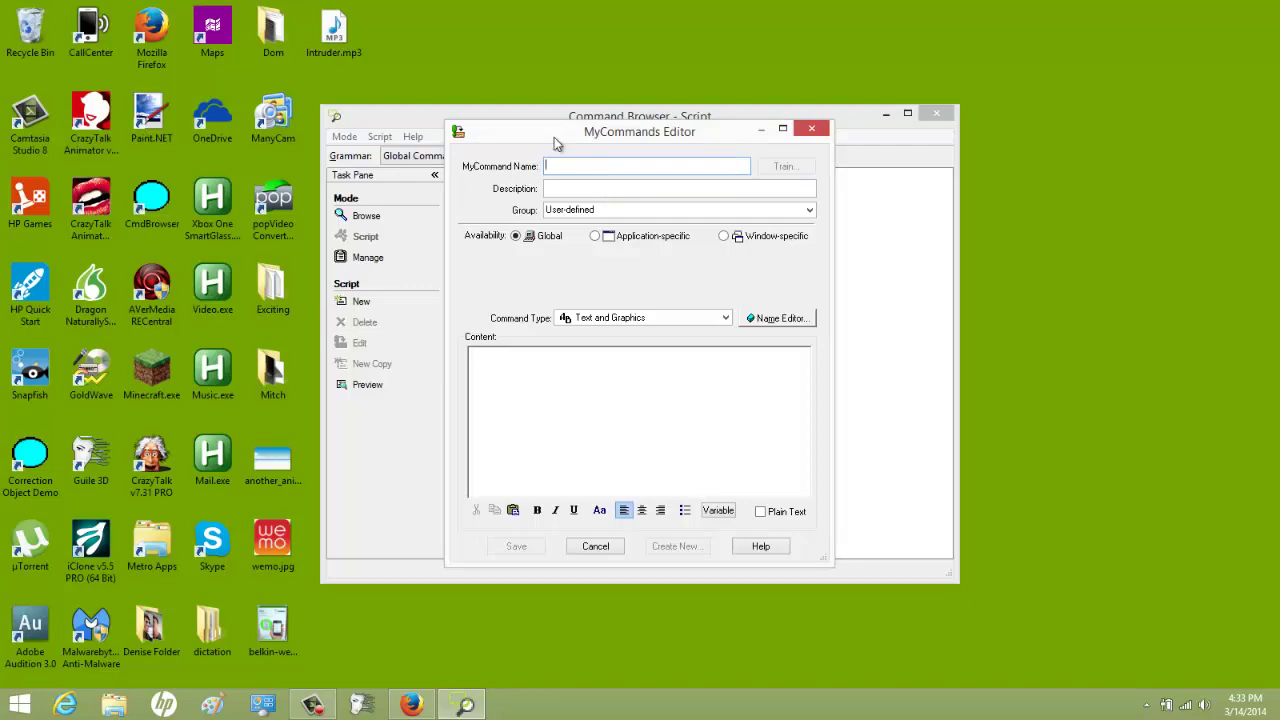
{"action": "left_click", "coordinate": [790, 128]}
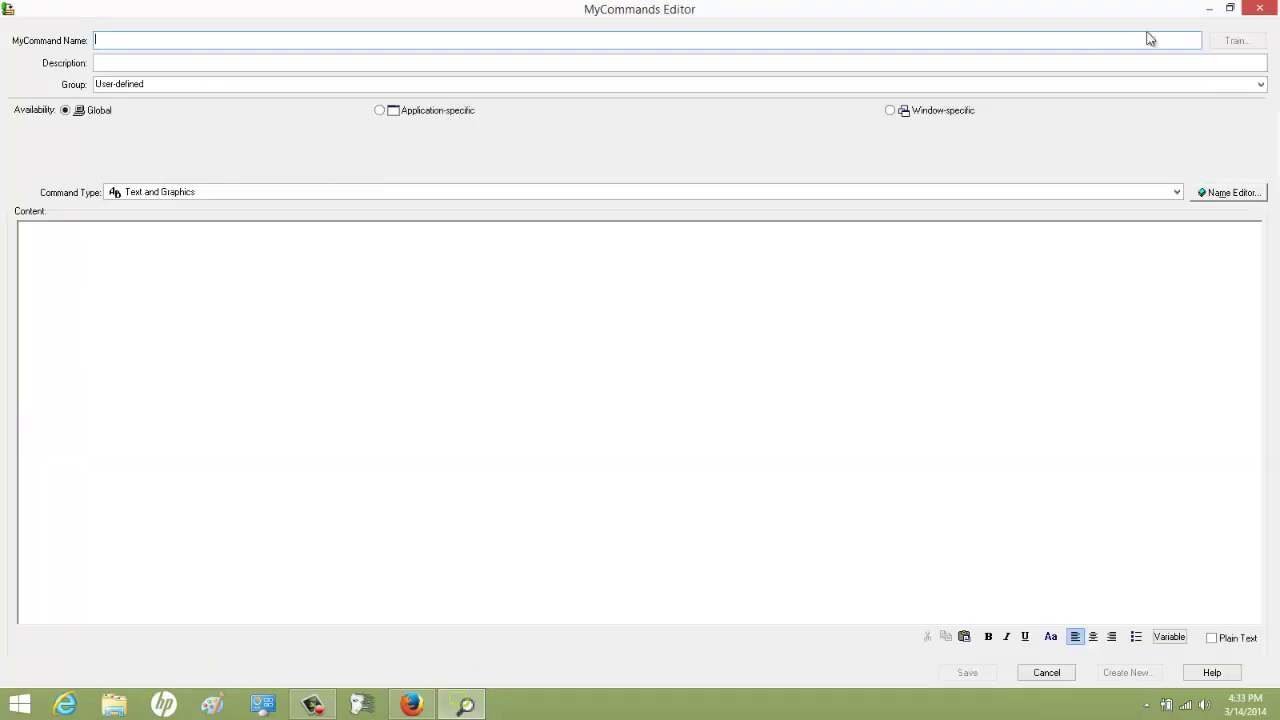
{"action": "left_click", "coordinate": [1224, 9]}
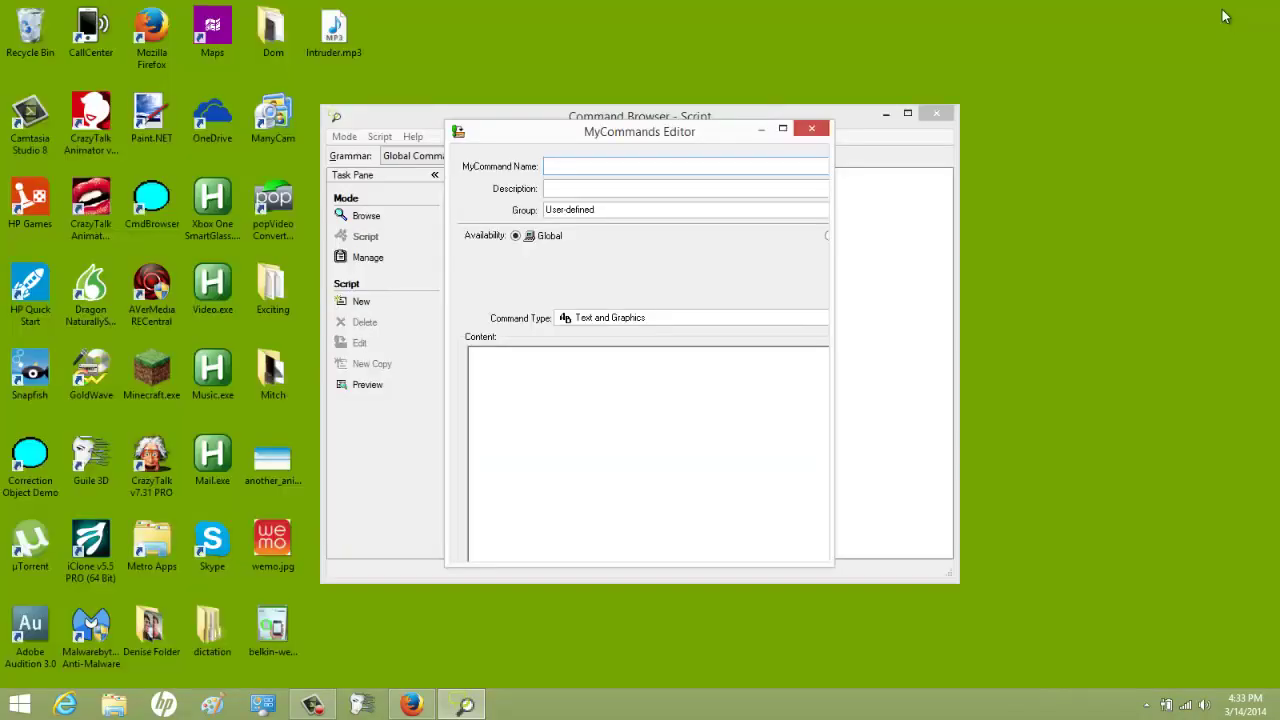
{"action": "left_click", "coordinate": [813, 128]}
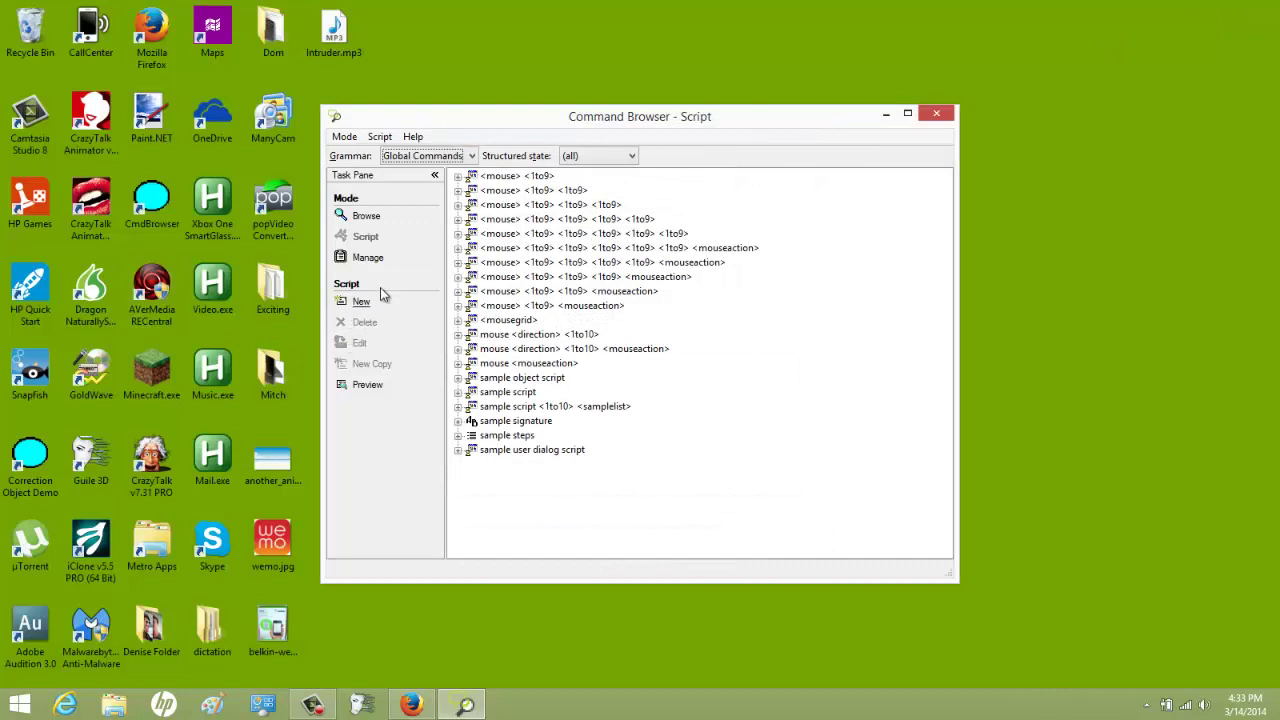
{"action": "left_click", "coordinate": [368, 258]}
{"action": "left_click", "coordinate": [366, 238]}
Start a new command named 'Monitor my calls', keeping Availability on Global.
{"action": "left_click", "coordinate": [361, 300]}
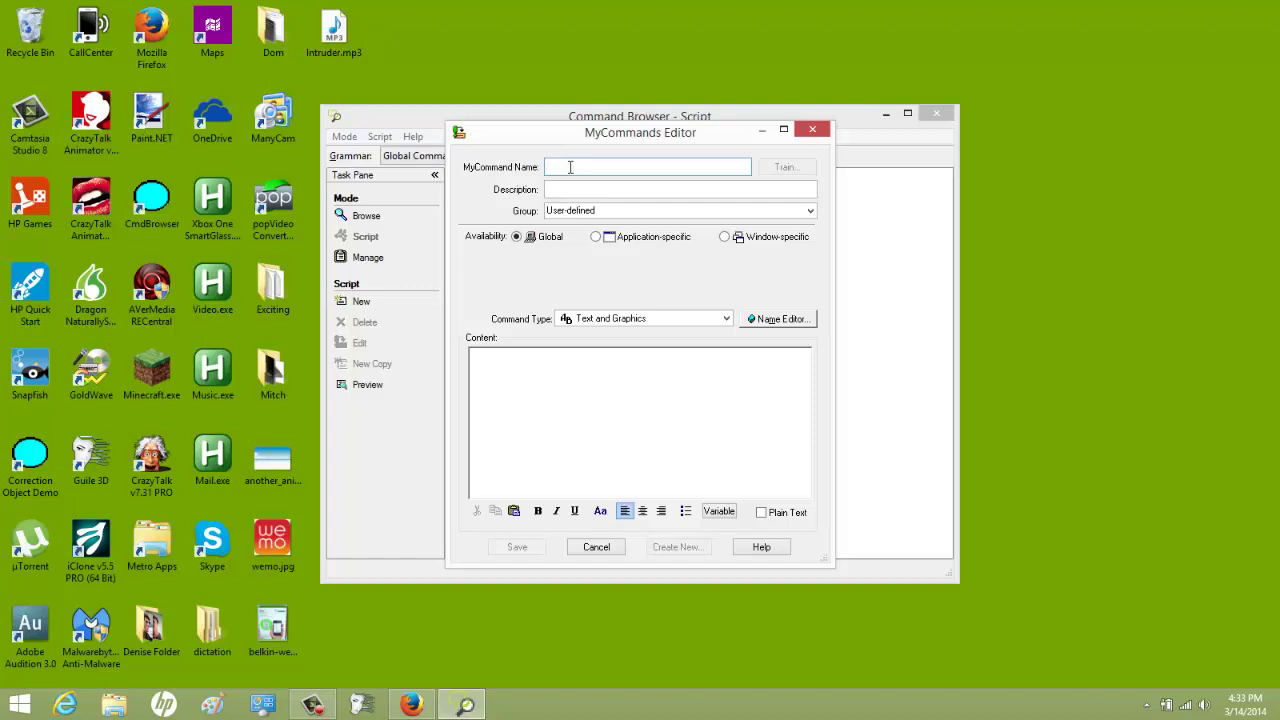
{"action": "type", "text": "Monitor my calls"}
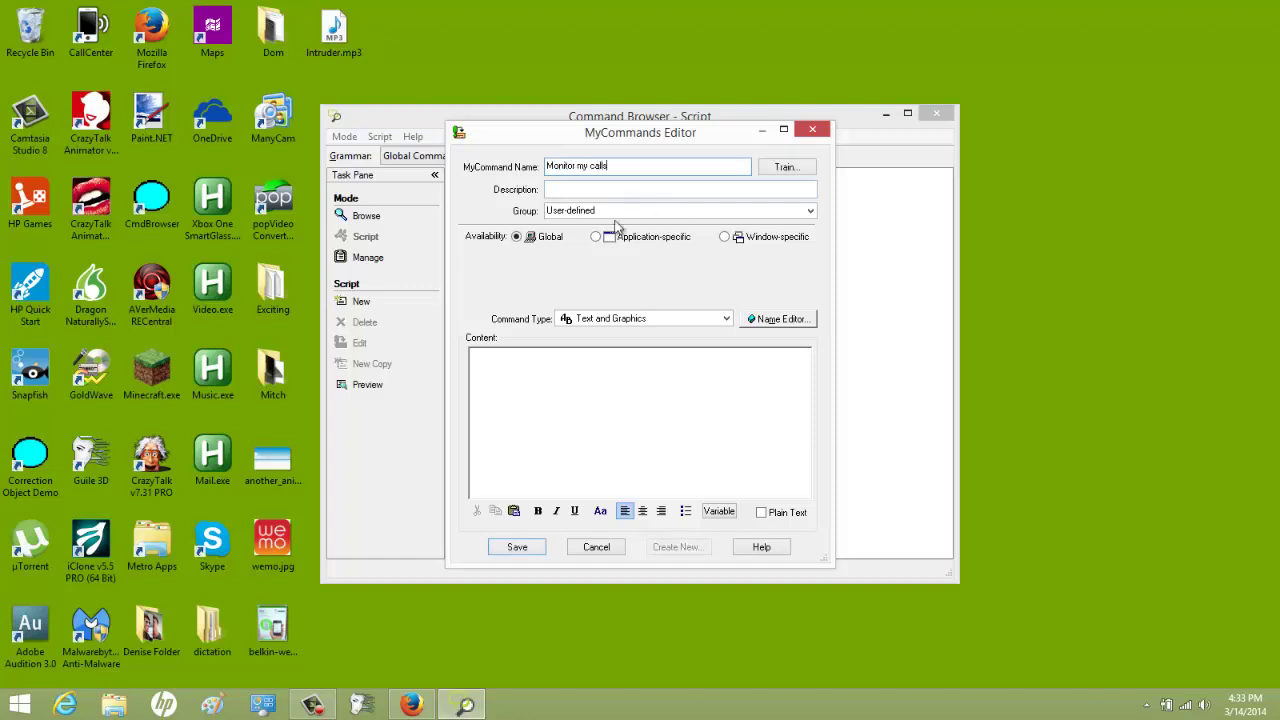
{"action": "left_click_drag", "start_coordinate": [630, 165], "coordinate": [545, 167]}
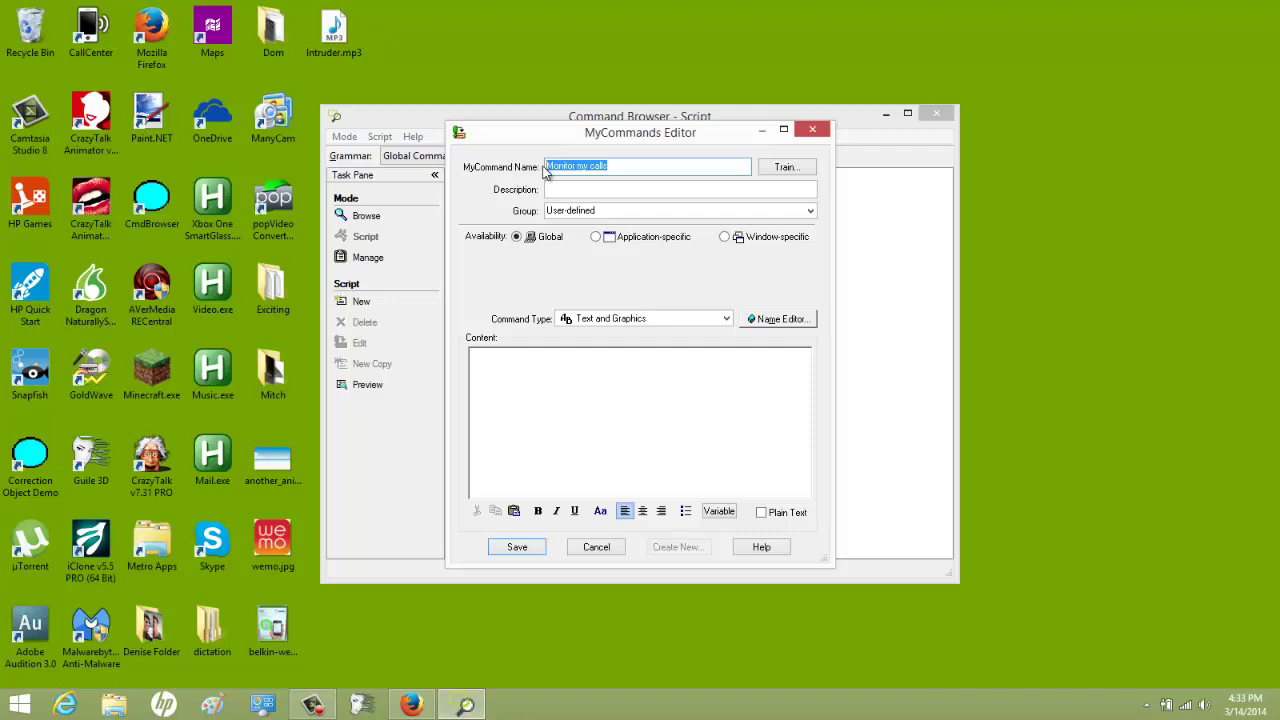
{"action": "left_click", "coordinate": [556, 170]}
{"action": "left_click", "coordinate": [518, 242]}
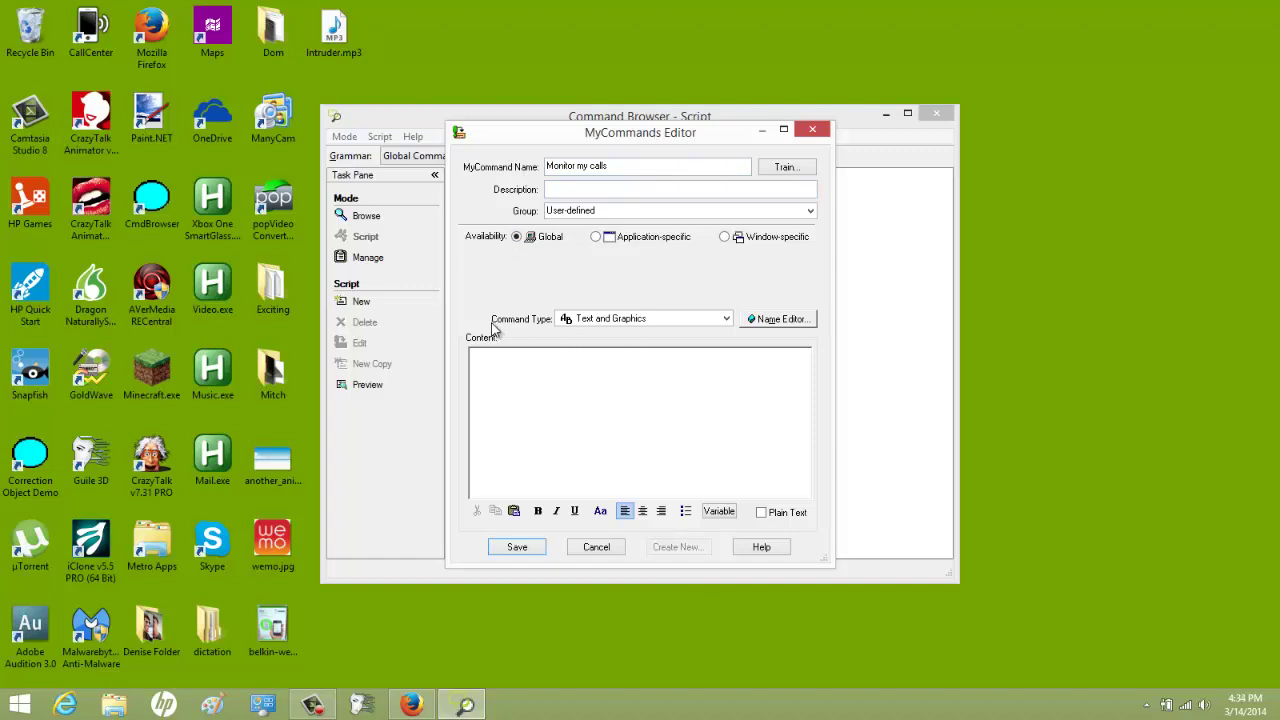
Make the command Step-by-Step and add an open-application step.
{"action": "left_click", "coordinate": [601, 328]}
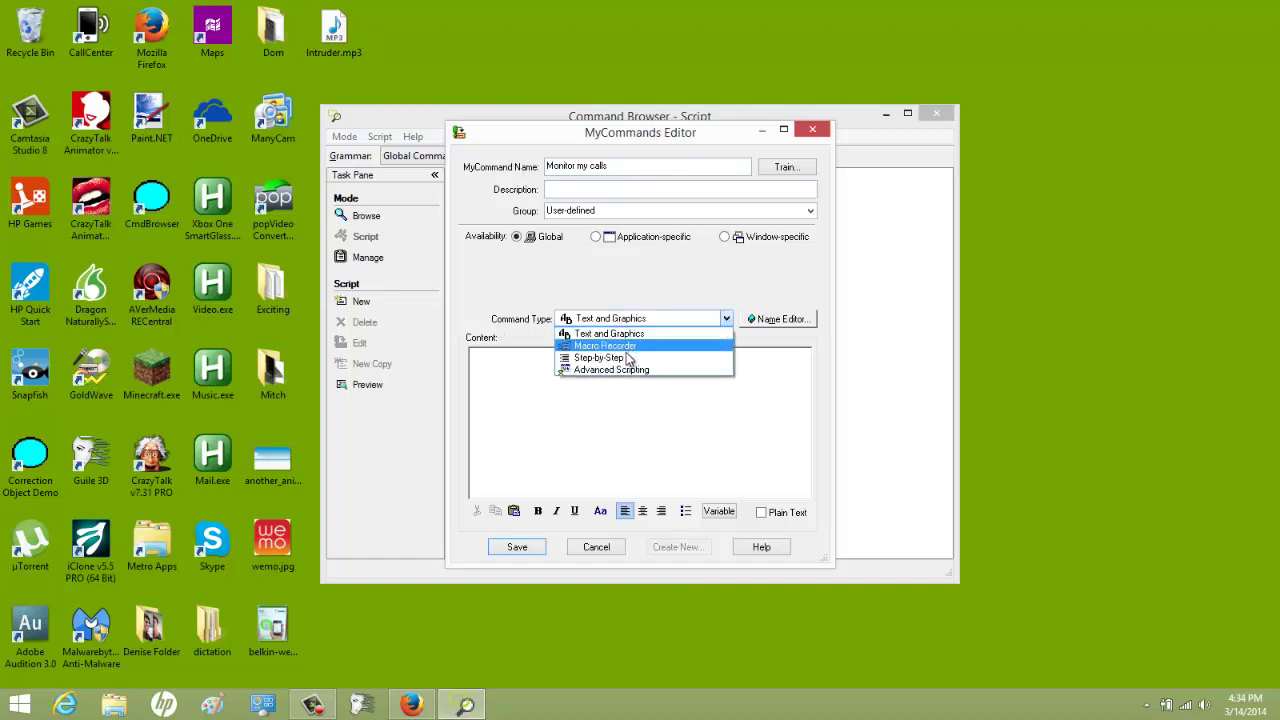
{"action": "left_click", "coordinate": [628, 357]}
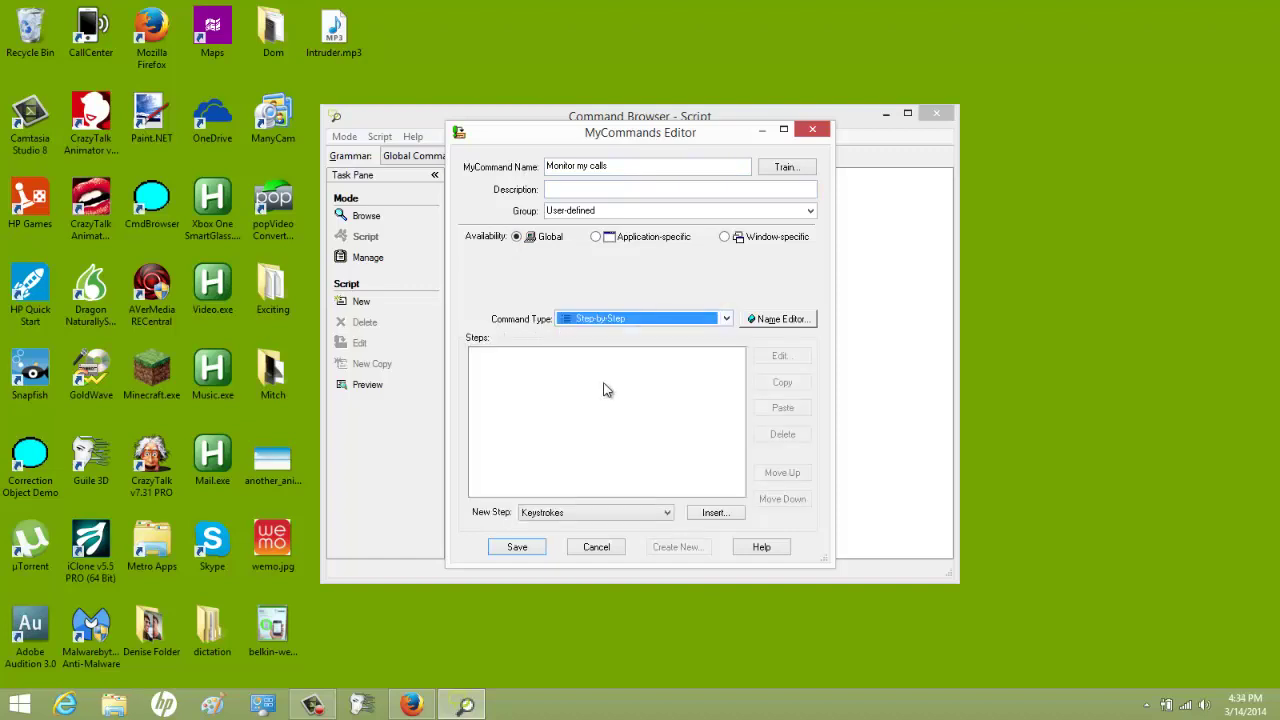
{"action": "left_click", "coordinate": [568, 513]}
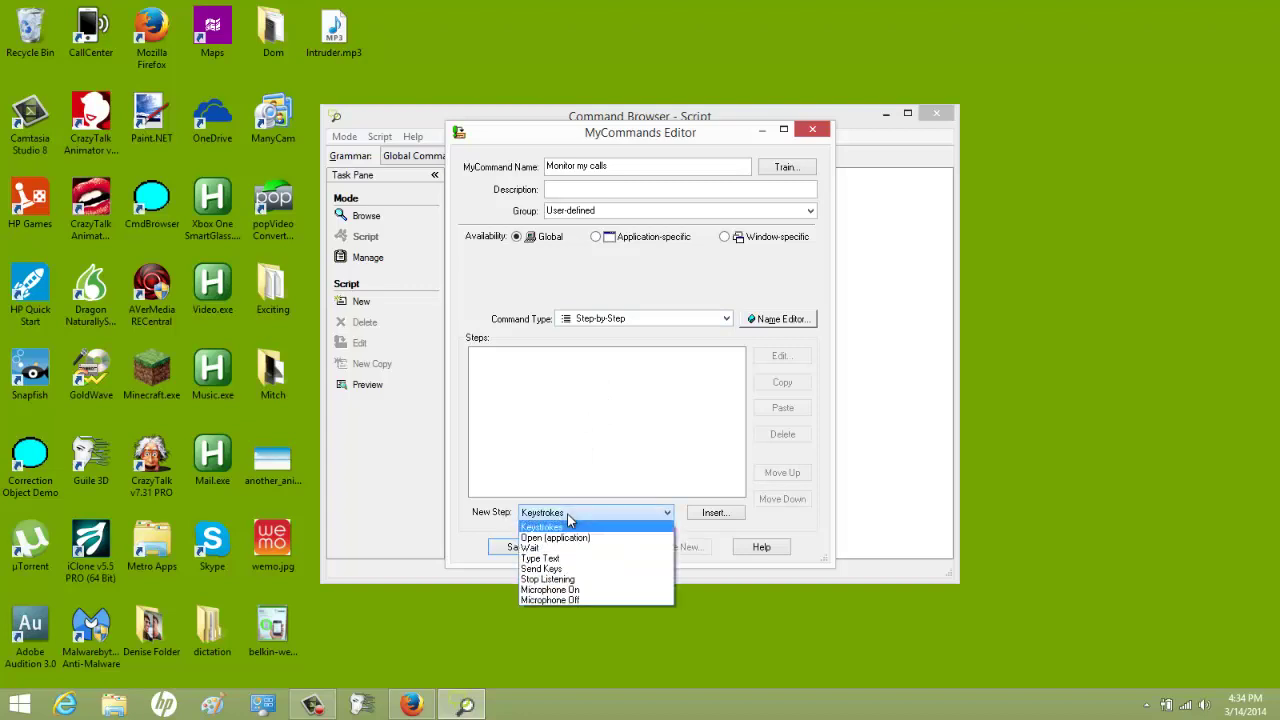
{"action": "left_click", "coordinate": [560, 538]}
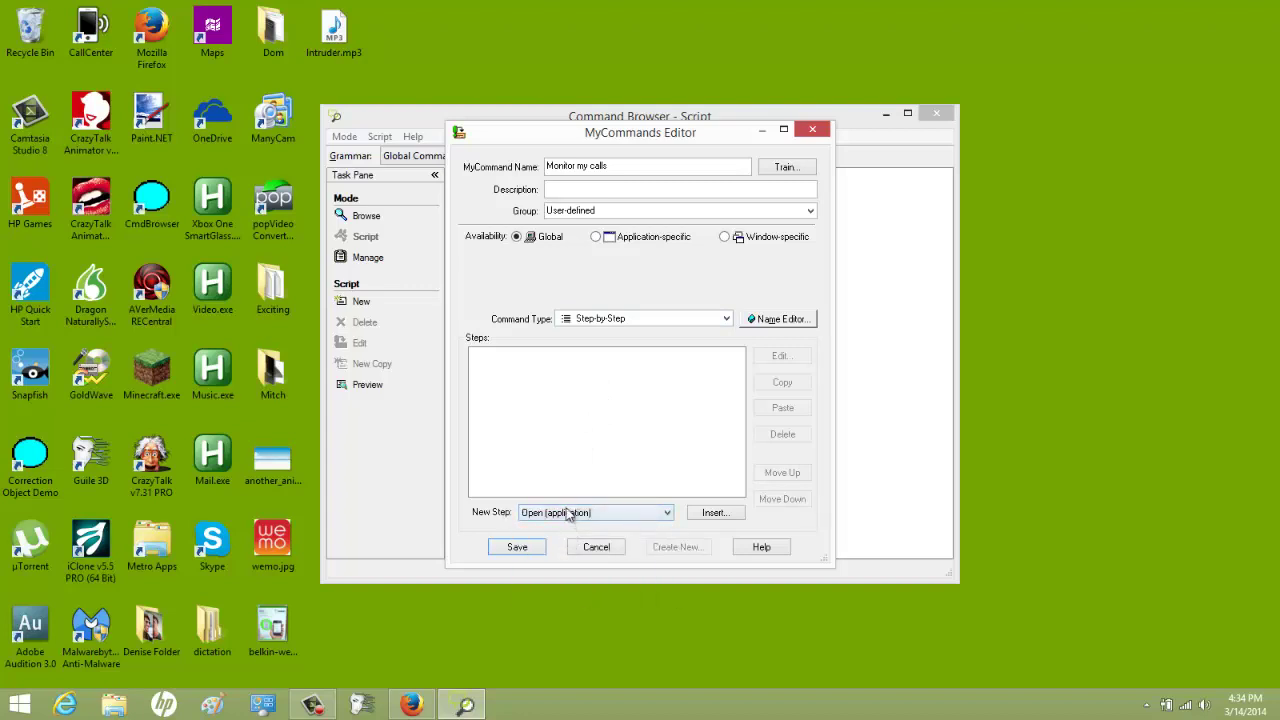
{"action": "left_click", "coordinate": [716, 513]}
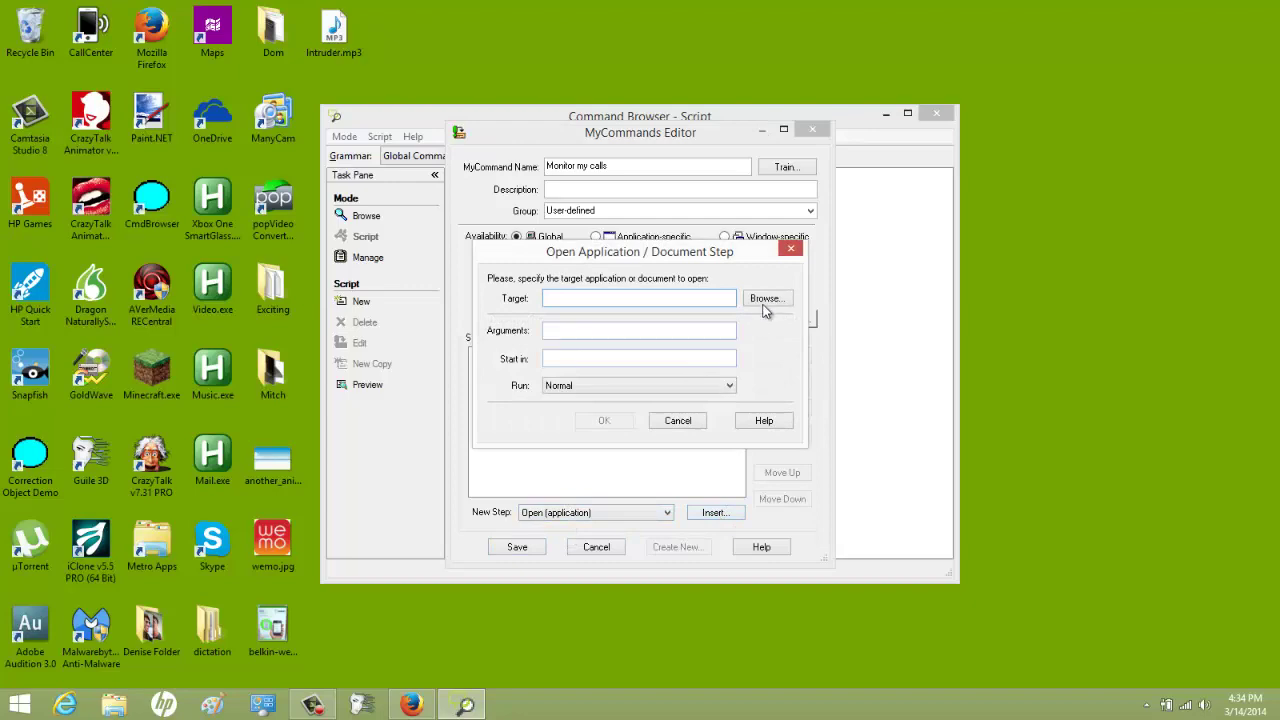
Pick CallCenter as the program to launch and review its target path.
{"action": "left_click", "coordinate": [764, 302]}
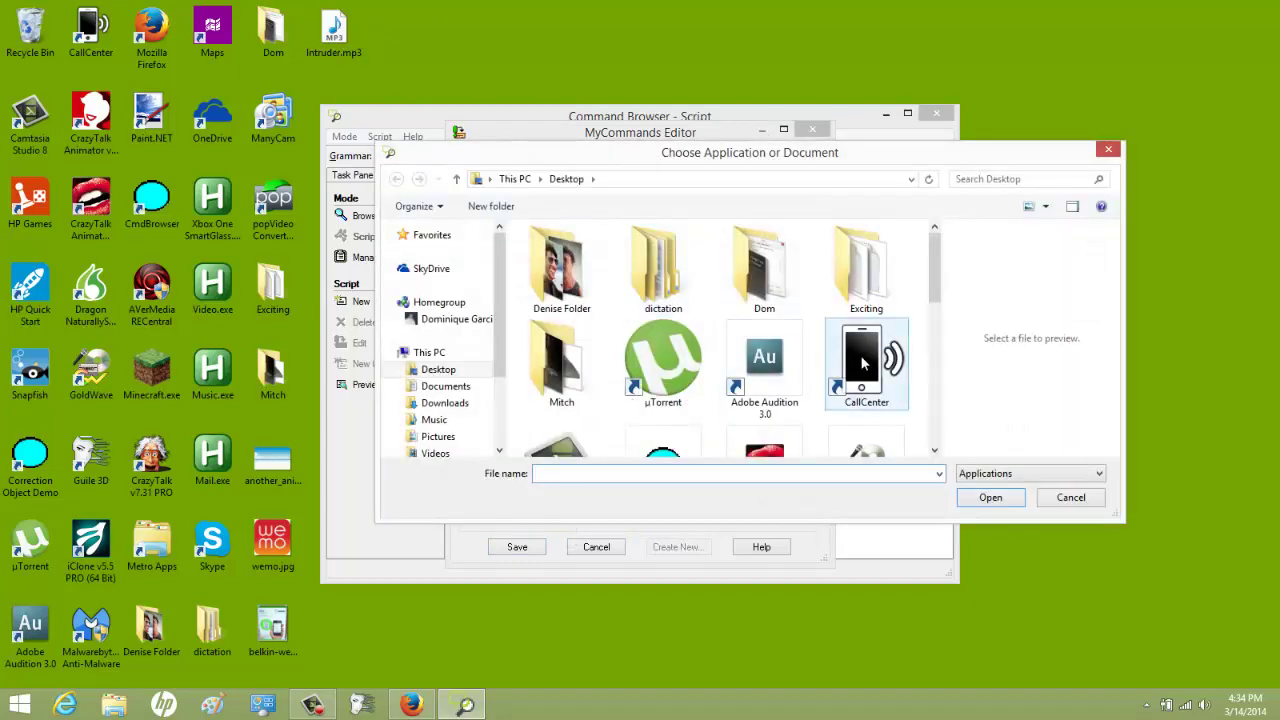
{"action": "double_click", "coordinate": [864, 360]}
{"action": "left_click_drag", "start_coordinate": [592, 297], "coordinate": [820, 320]}
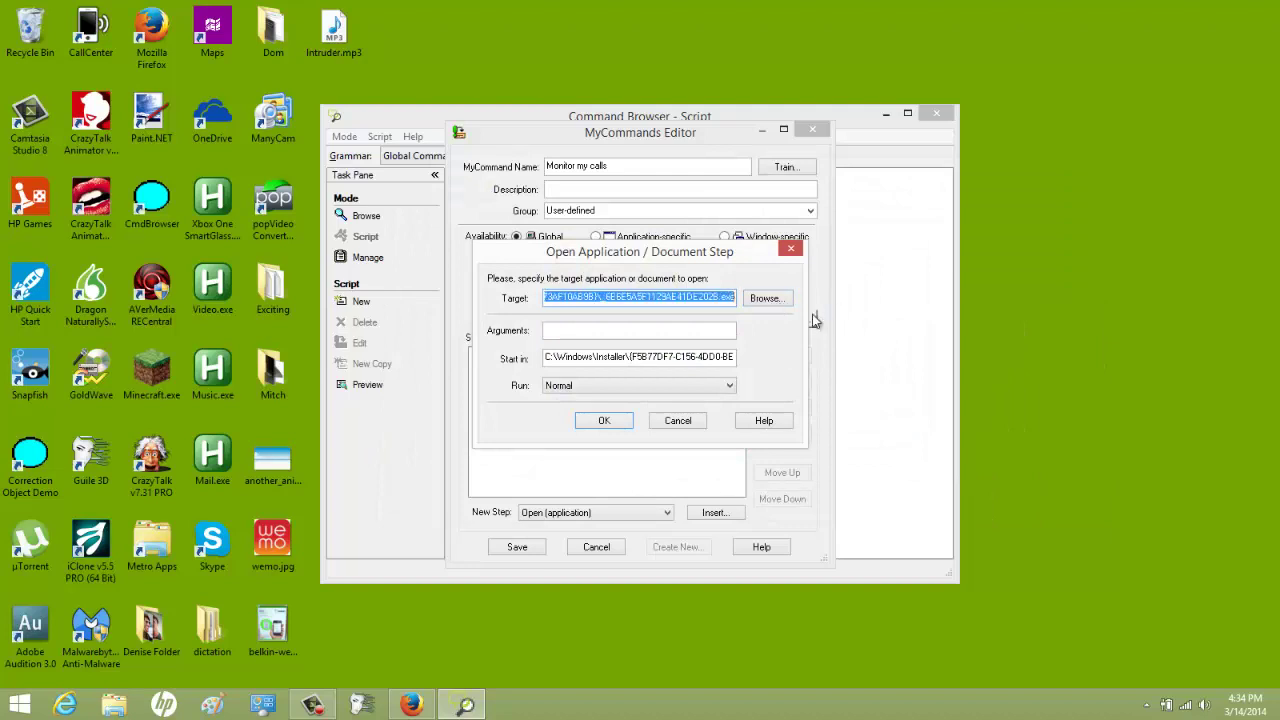
{"action": "left_click", "coordinate": [713, 298]}
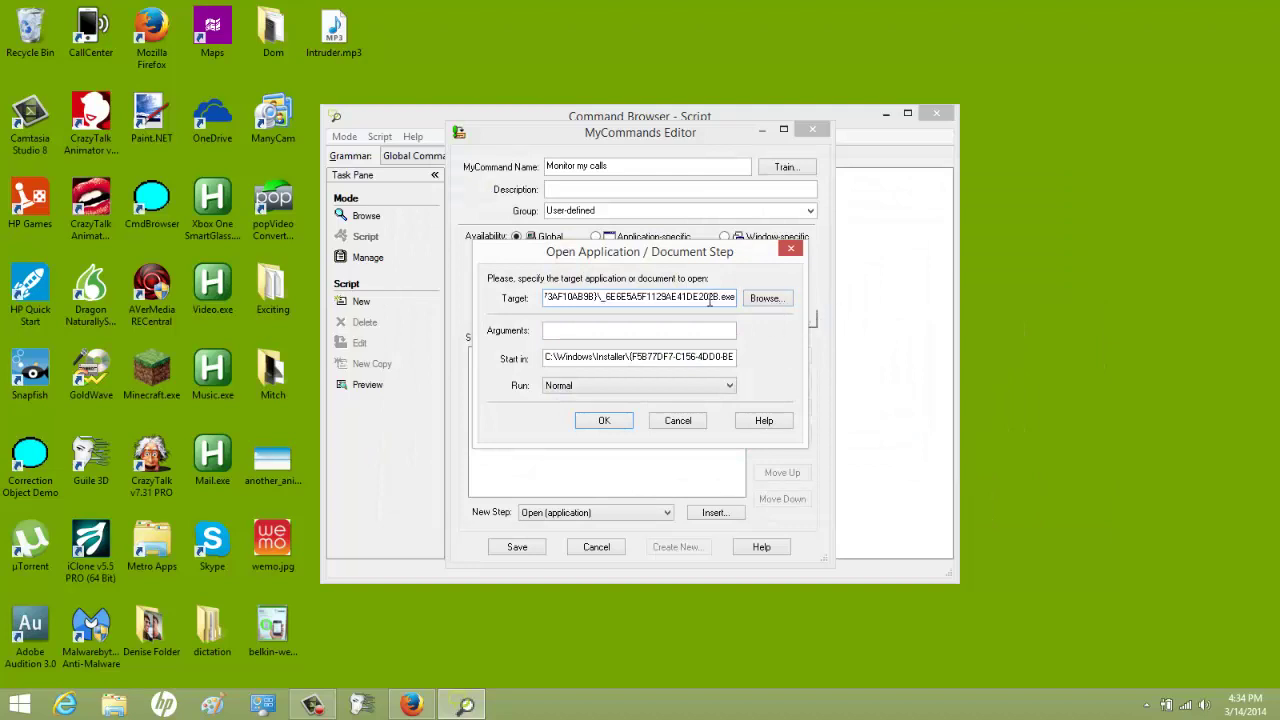
{"action": "left_click", "coordinate": [768, 299]}
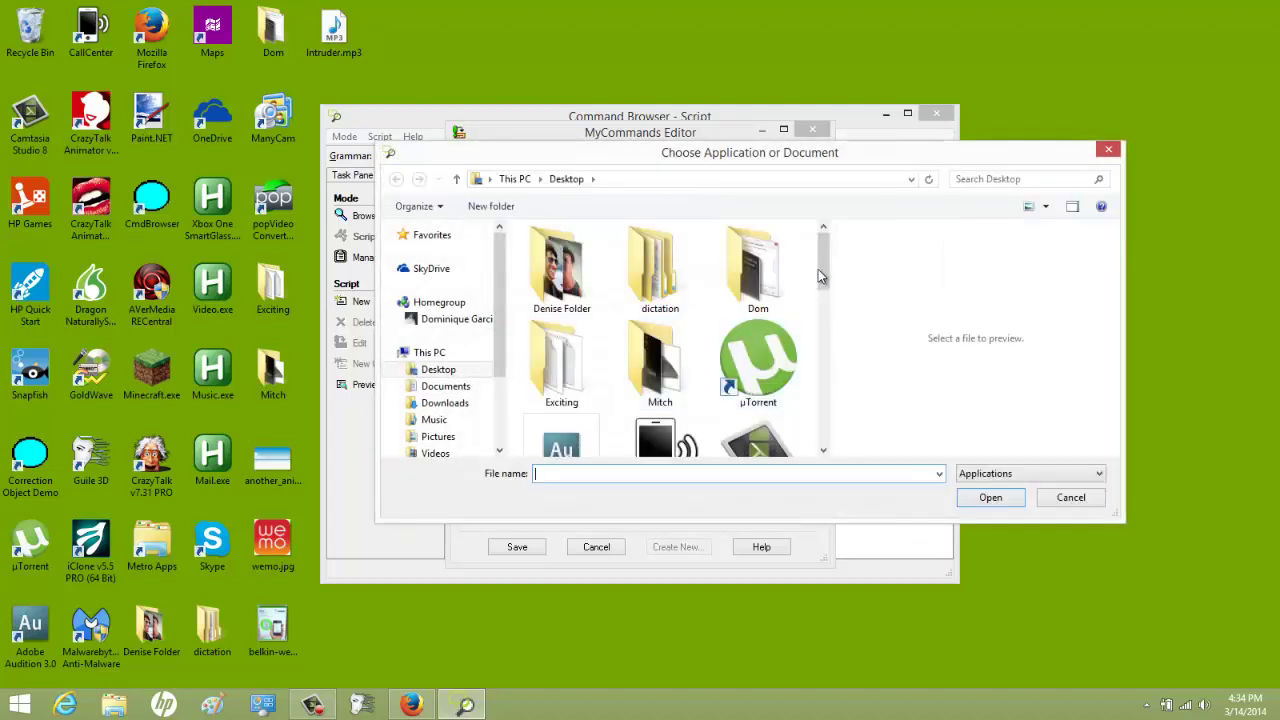
{"action": "scroll", "coordinate": [818, 269], "scroll_direction": "down", "scroll_amount": 1}
{"action": "left_click", "coordinate": [660, 340]}
Check the CallCenter shortcut's Properties, copy its Start in path, and close them.
{"action": "right_click", "coordinate": [663, 328]}
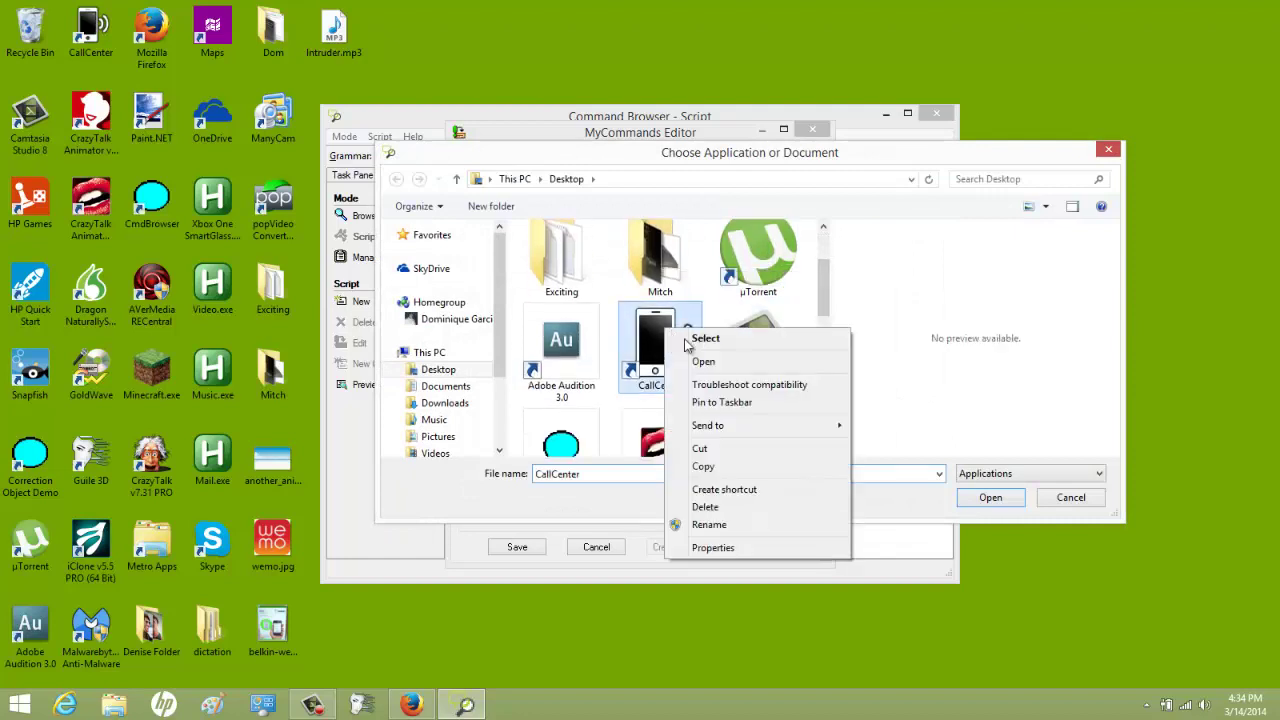
{"action": "left_click", "coordinate": [710, 548]}
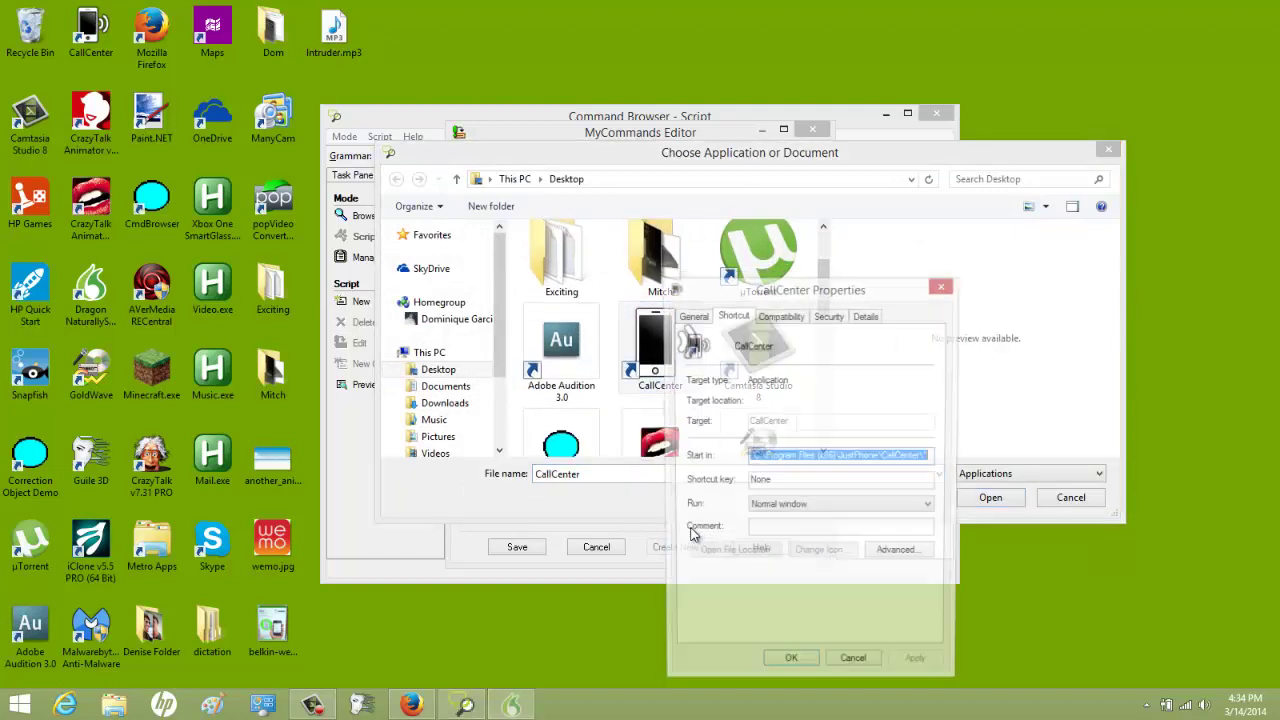
{"action": "right_click", "coordinate": [800, 457]}
{"action": "left_click", "coordinate": [861, 508]}
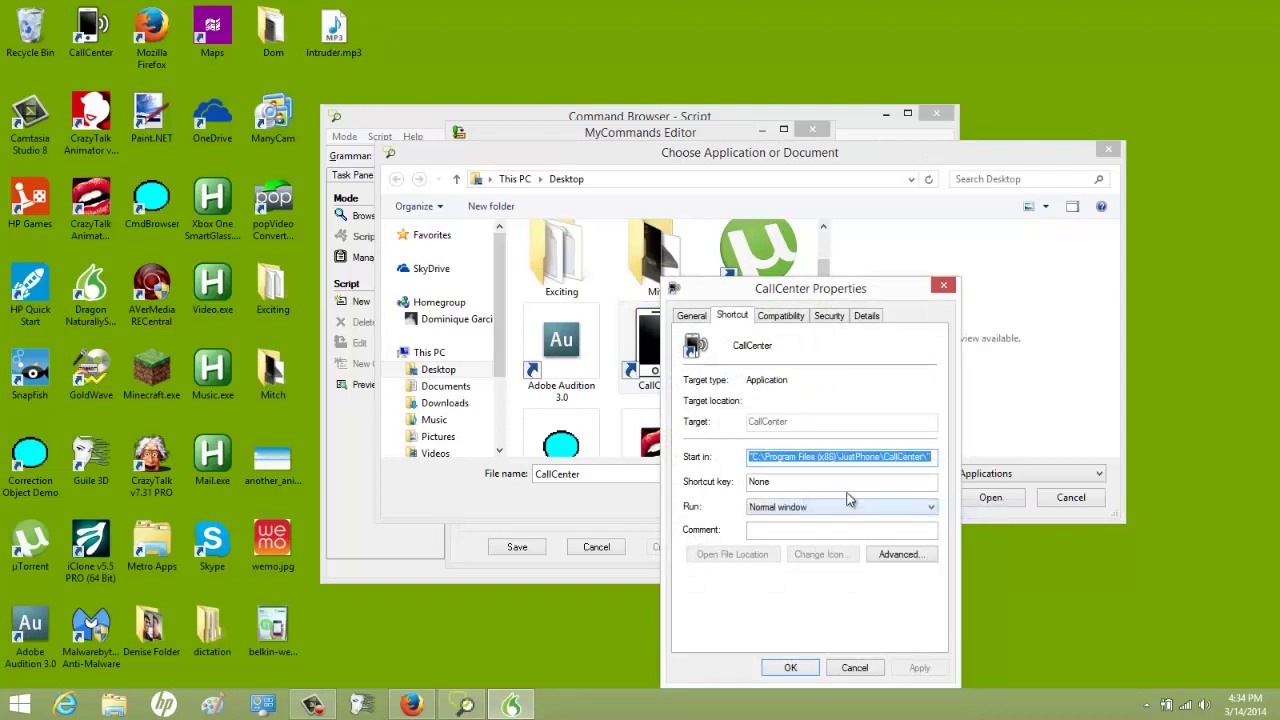
{"action": "left_click", "coordinate": [790, 457]}
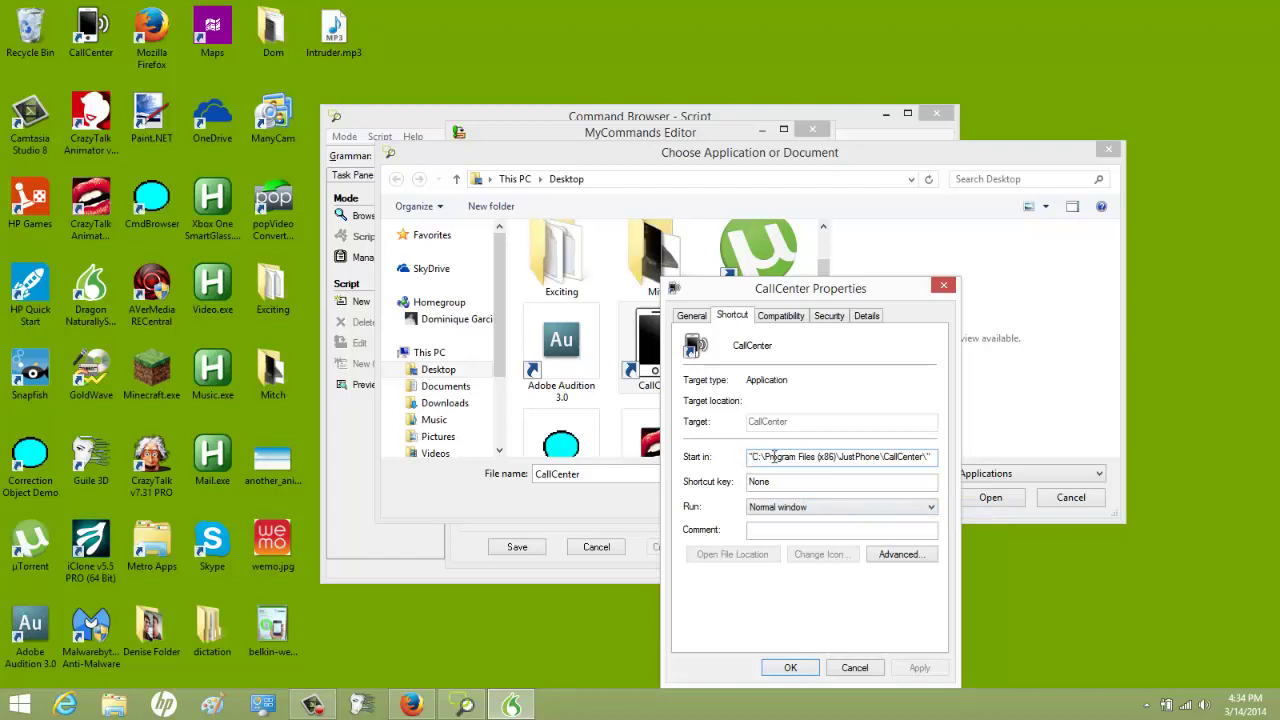
{"action": "left_click", "coordinate": [854, 667]}
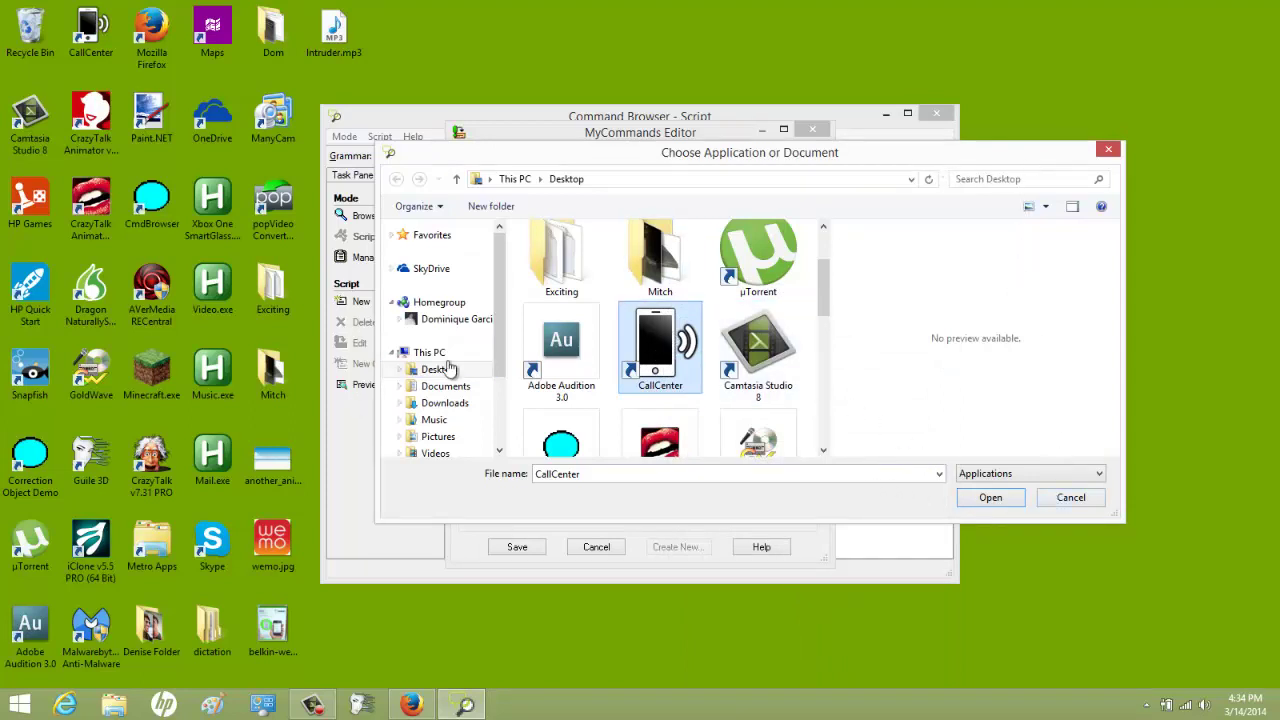
Add a step opening C:\Program Files (x86)\JustPhone\CallCenter\CallCenter.exe.
{"action": "scroll", "coordinate": [494, 341], "scroll_direction": "down", "scroll_amount": 1}
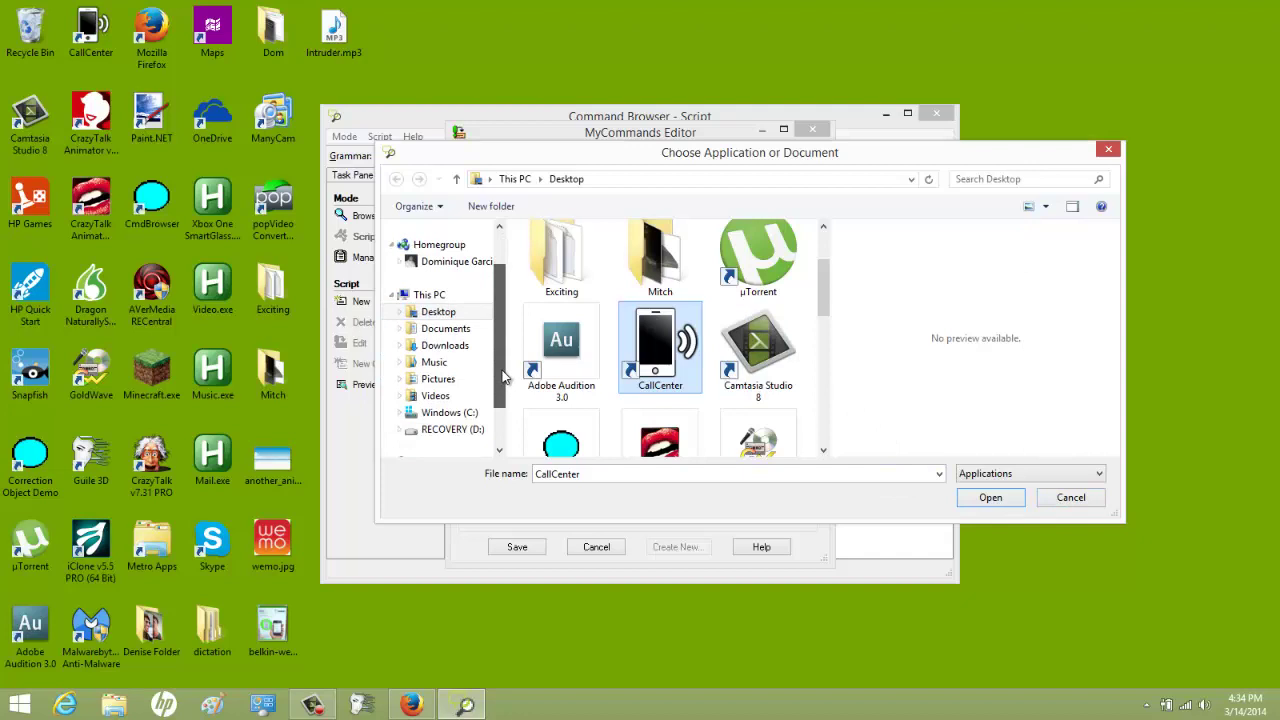
{"action": "left_click", "coordinate": [465, 414]}
{"action": "double_click", "coordinate": [580, 405]}
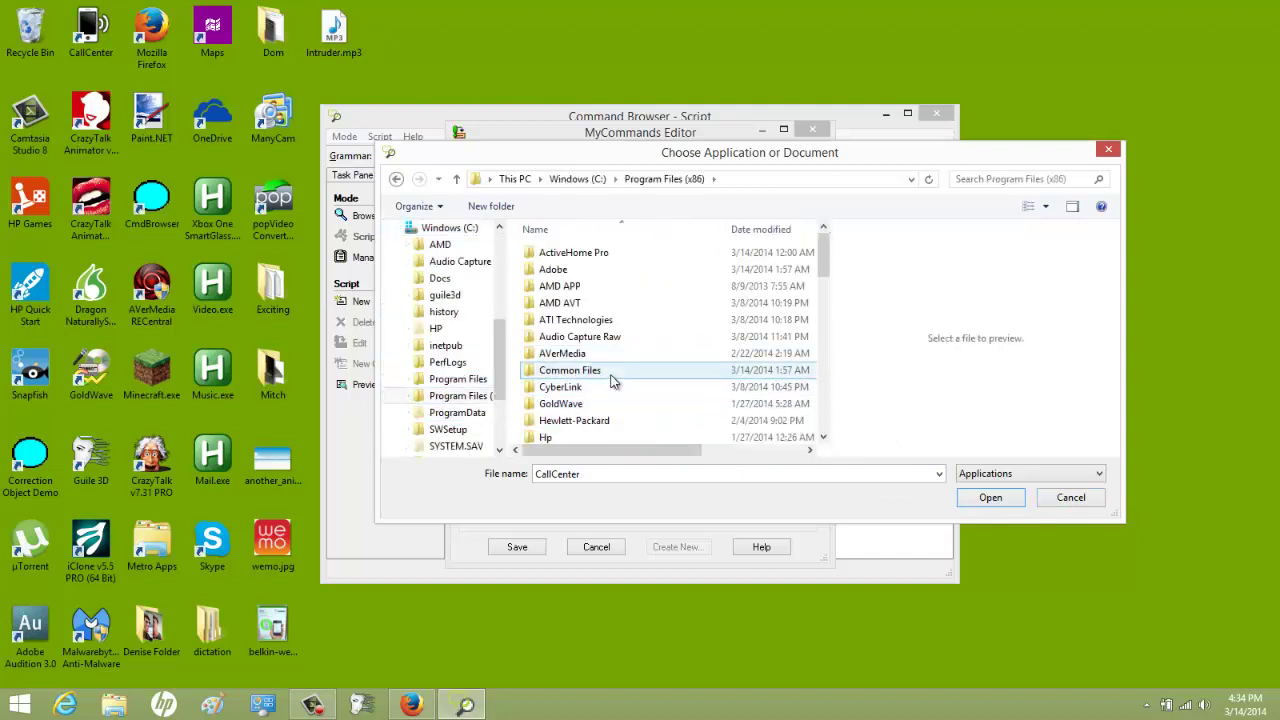
{"action": "scroll", "coordinate": [613, 380], "scroll_direction": "down", "scroll_amount": 1}
{"action": "scroll", "coordinate": [613, 380], "scroll_direction": "down", "scroll_amount": 3}
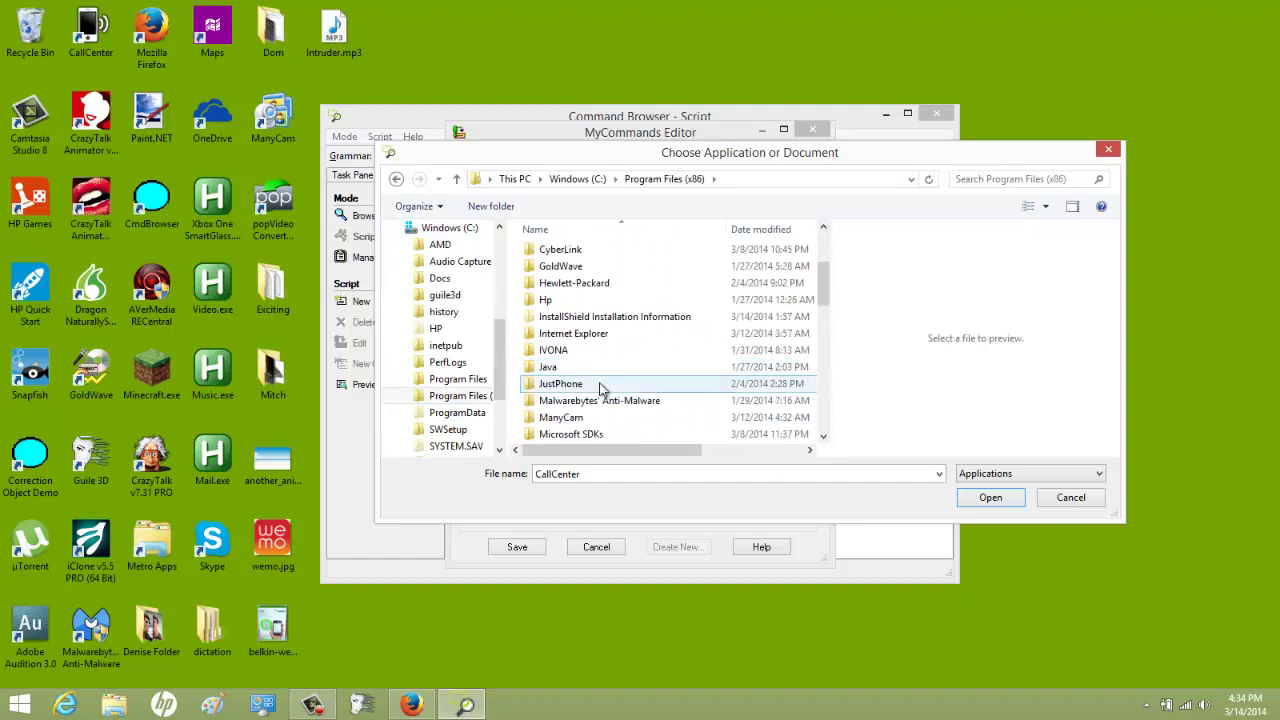
{"action": "double_click", "coordinate": [606, 382]}
{"action": "double_click", "coordinate": [560, 254]}
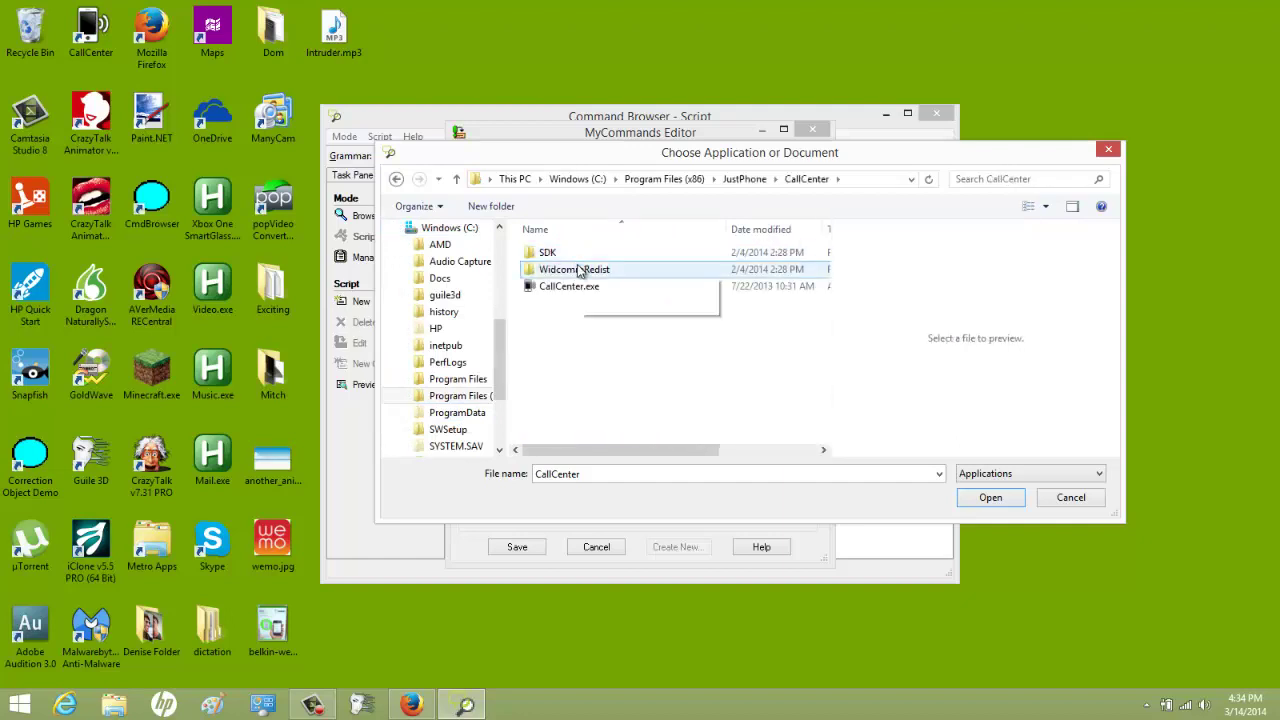
{"action": "left_click", "coordinate": [574, 289]}
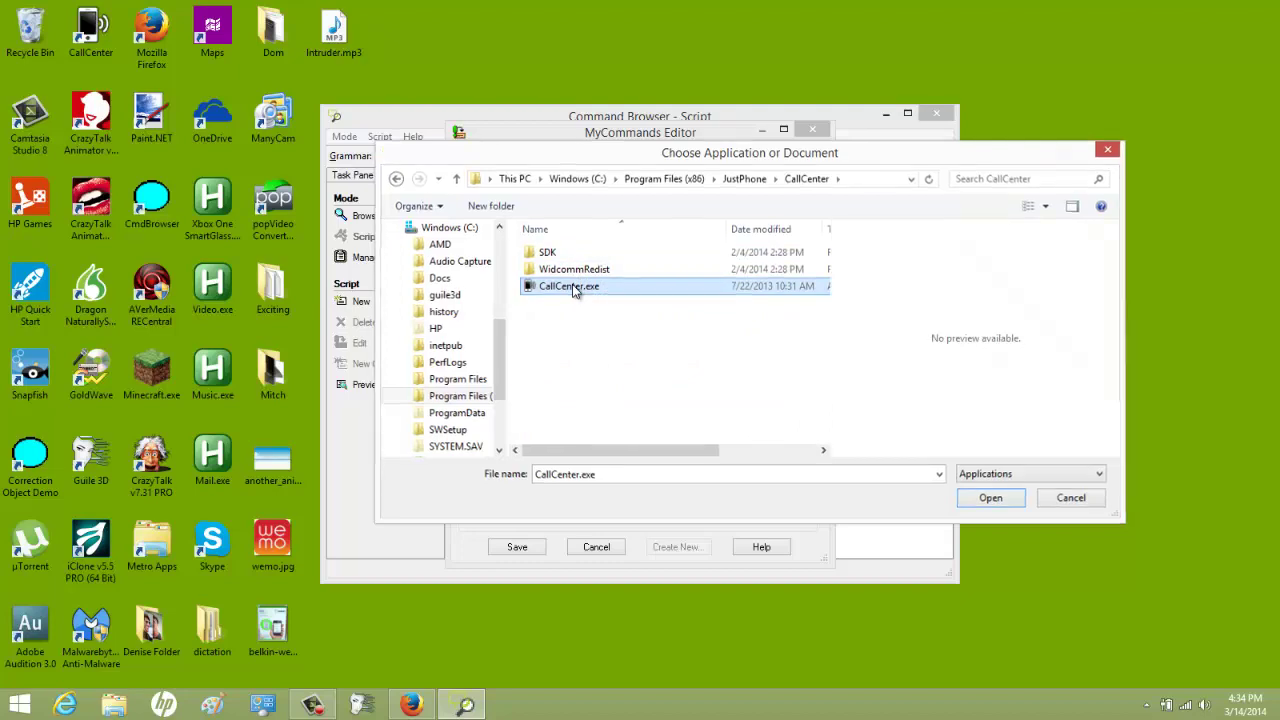
{"action": "double_click", "coordinate": [574, 289]}
{"action": "left_click", "coordinate": [606, 421]}
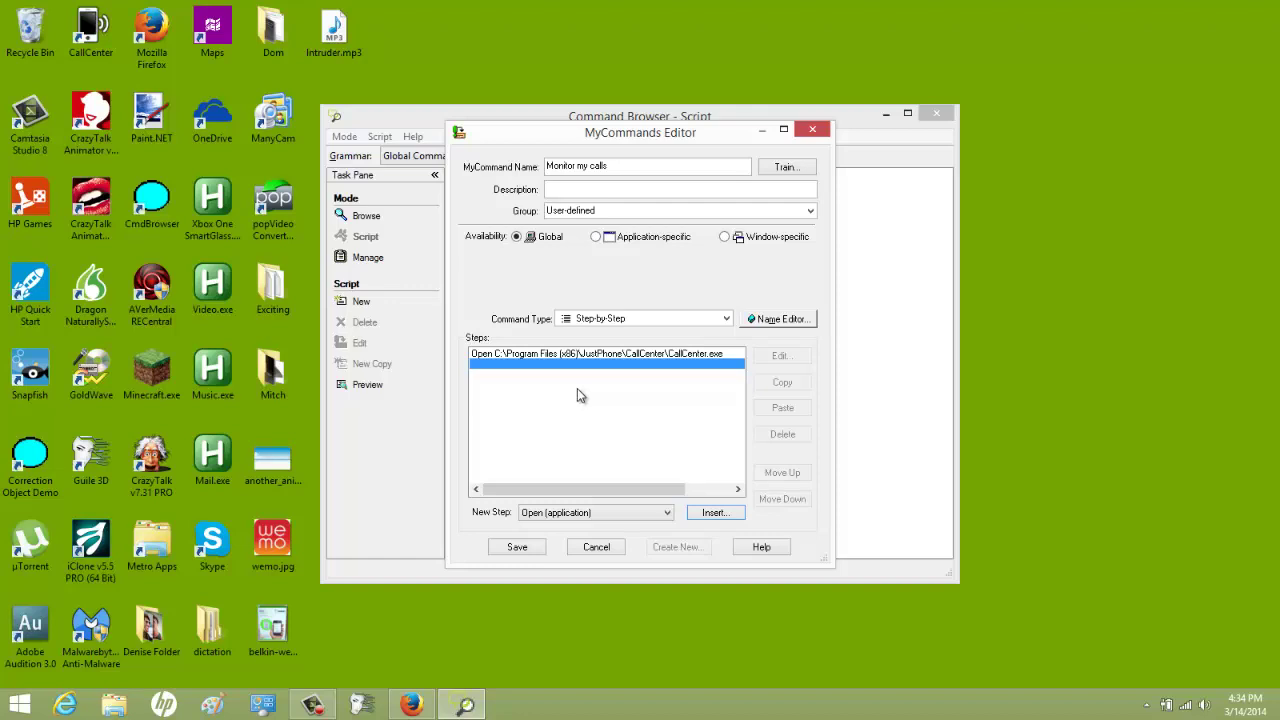
Save the 'Monitor my calls' command and close the Command Browser.
{"action": "left_click", "coordinate": [528, 546]}
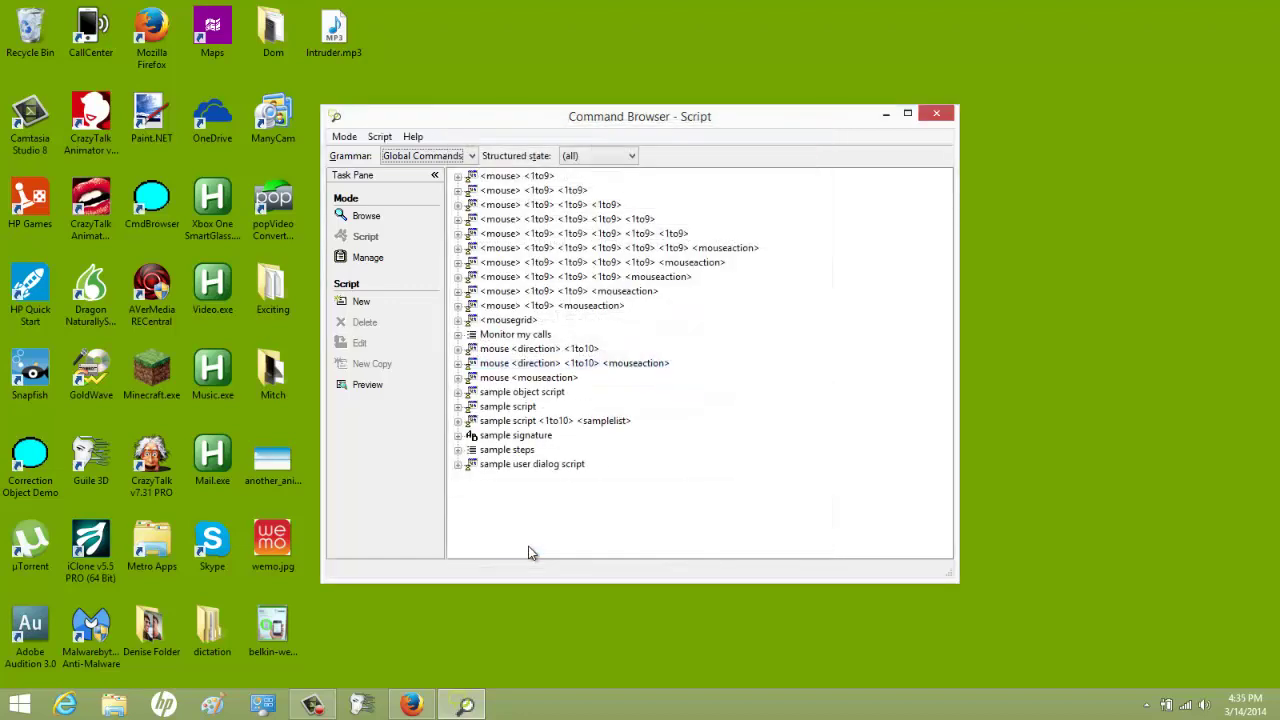
{"action": "left_click", "coordinate": [508, 336]}
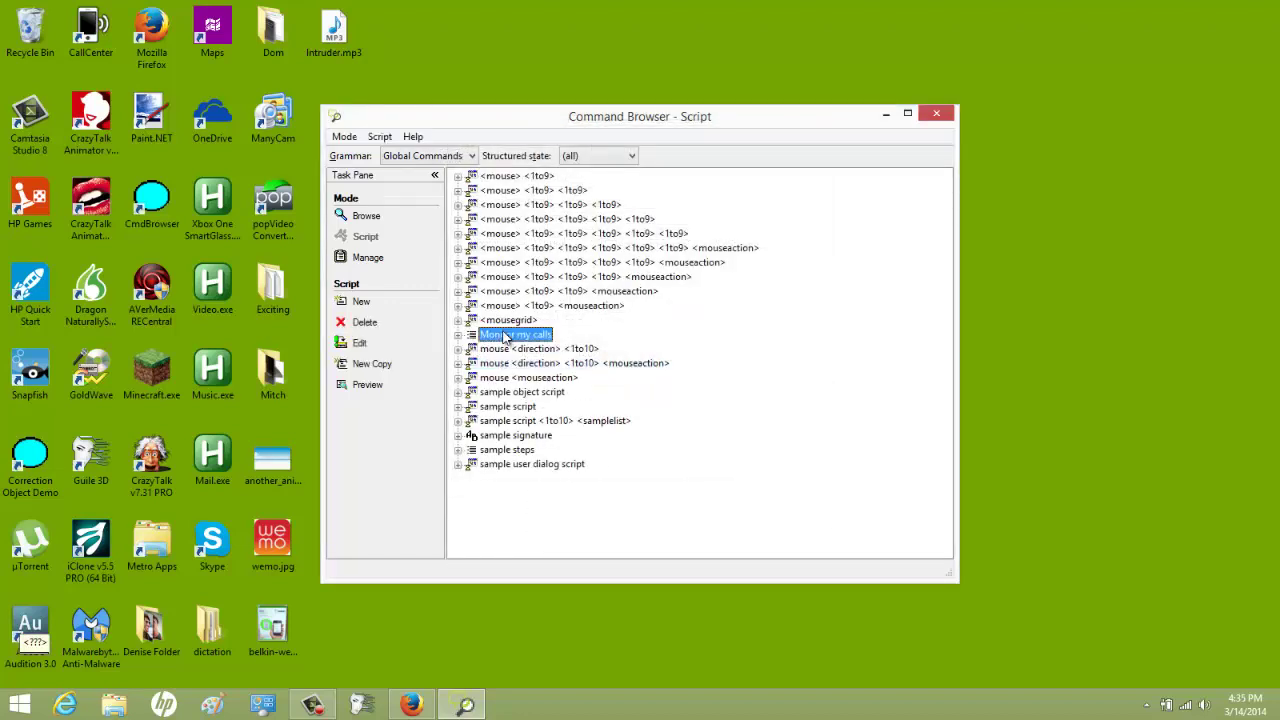
{"action": "left_click", "coordinate": [937, 116]}
Launch Guile 3D from the desktop, sign in, and focus the assistant's chat input.
{"action": "left_click", "coordinate": [82, 486]}
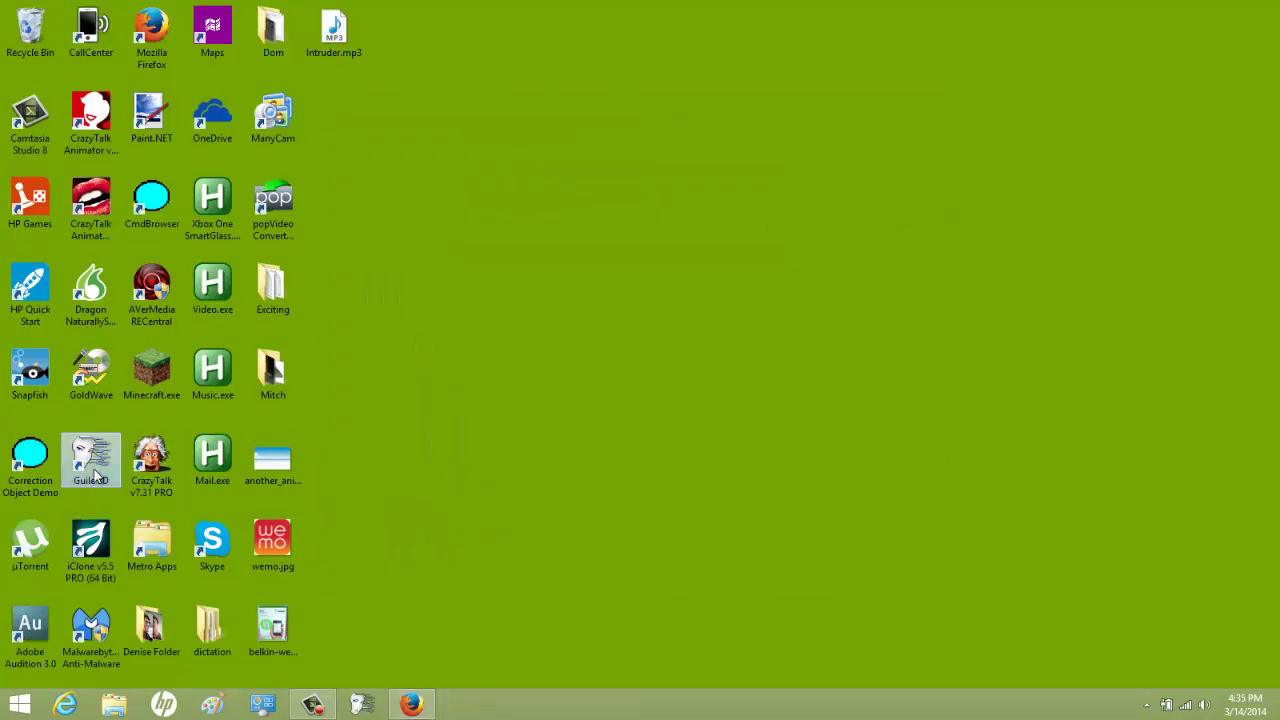
{"action": "key", "text": "Return"}
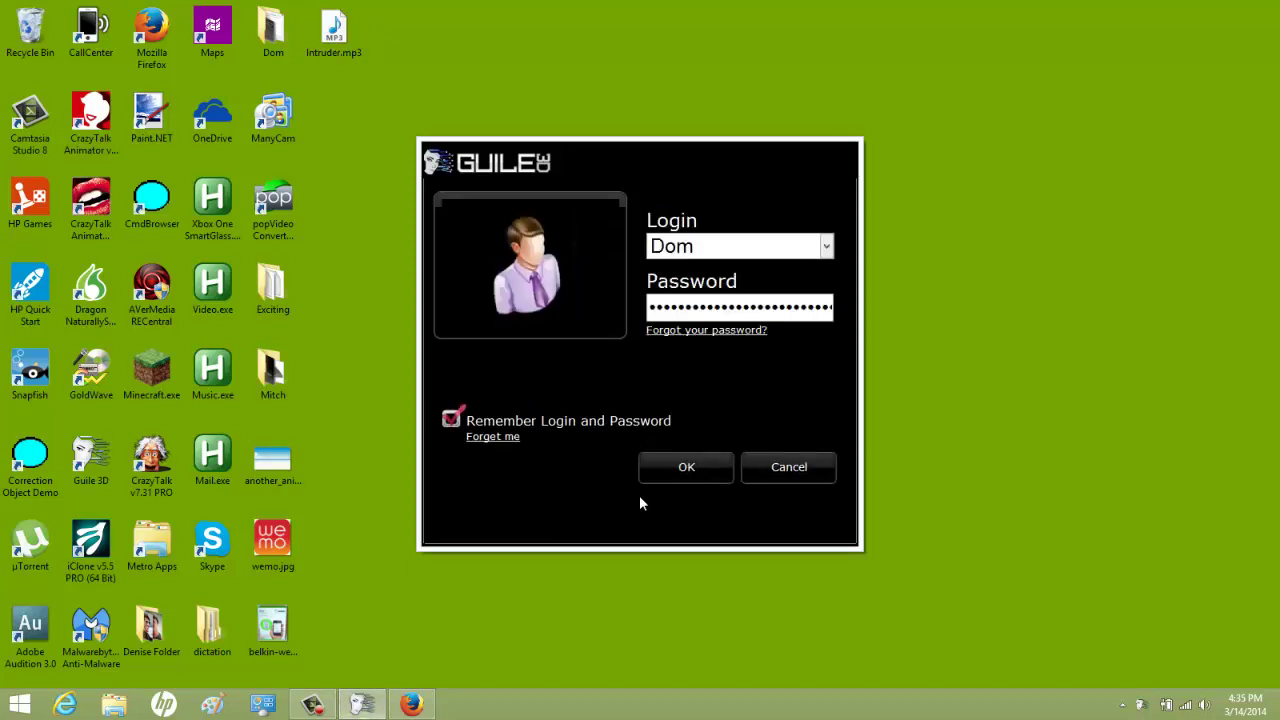
{"action": "left_click", "coordinate": [641, 467]}
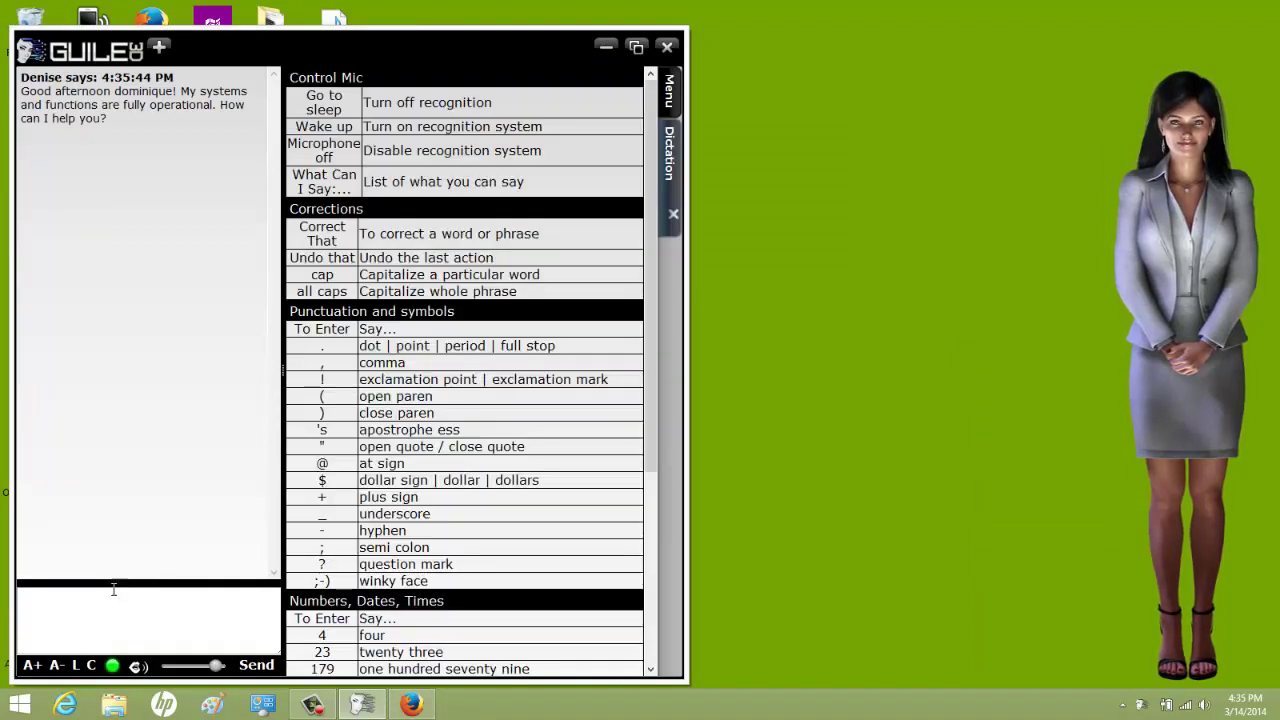
{"action": "left_click", "coordinate": [115, 600]}
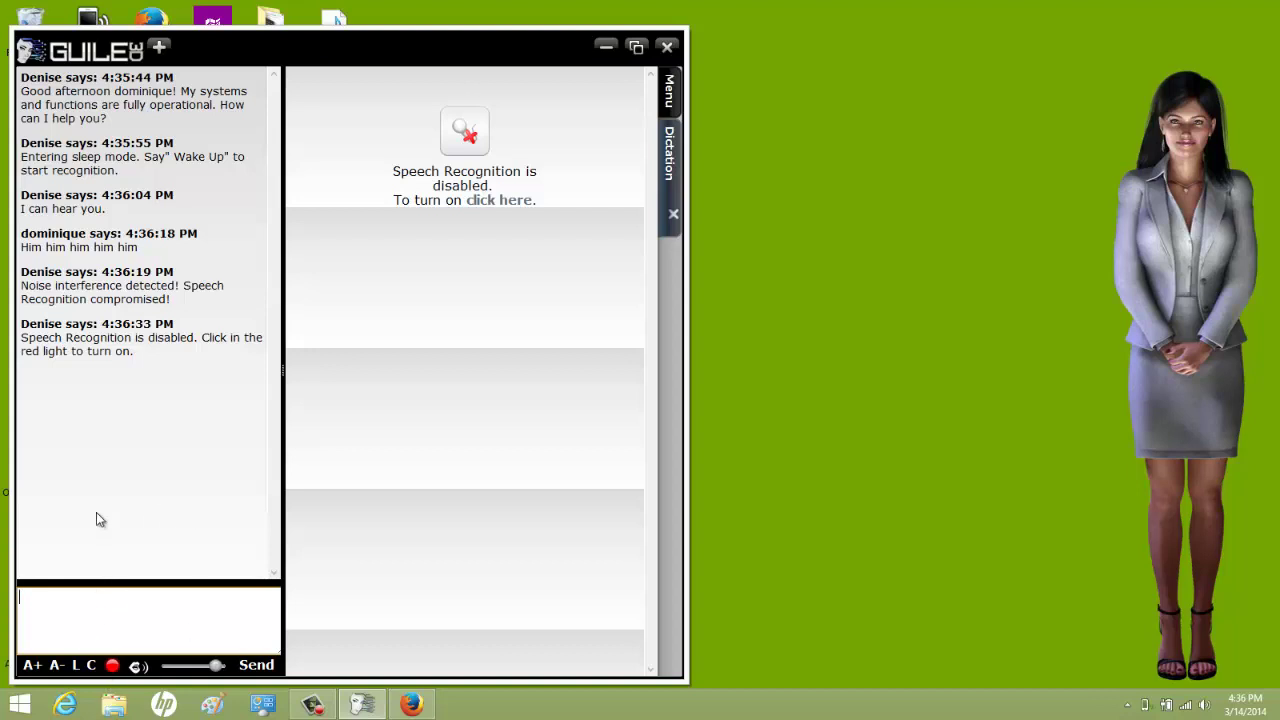
Exit CallCenter from its tray icon, then re-enable speech recognition in Guile 3D.
{"action": "left_click", "coordinate": [1146, 706]}
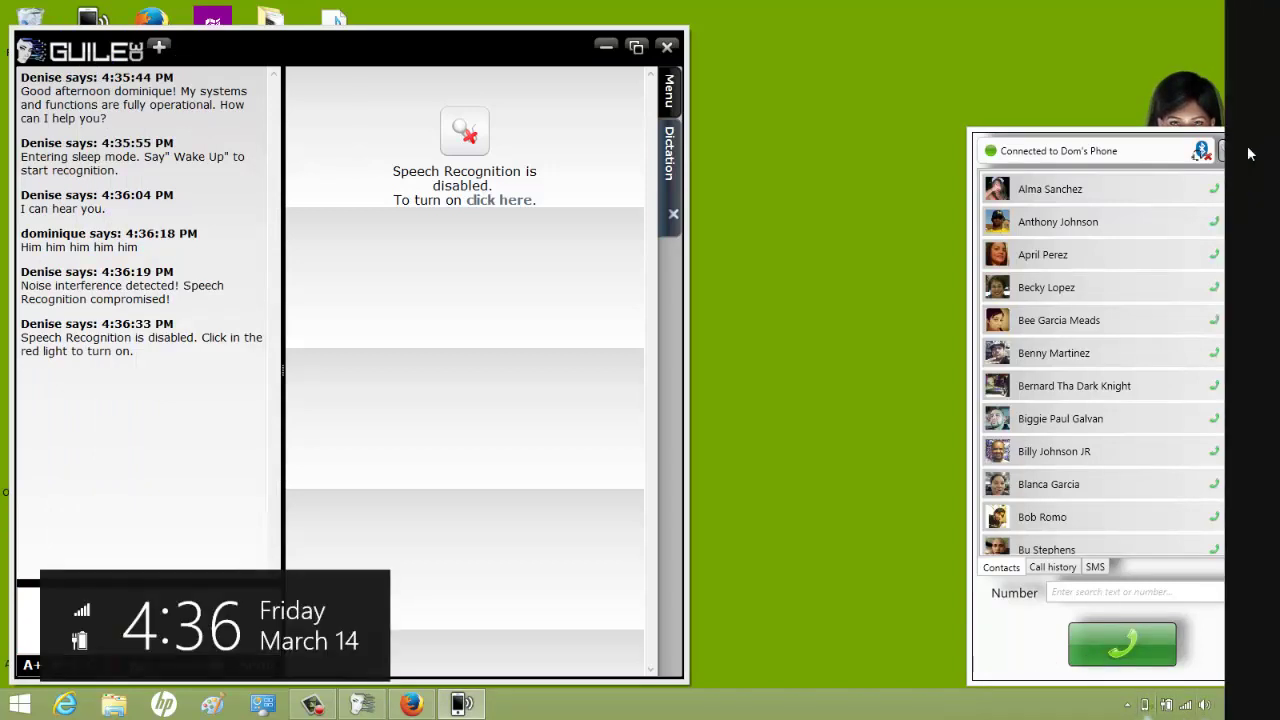
{"action": "left_click", "coordinate": [1255, 150]}
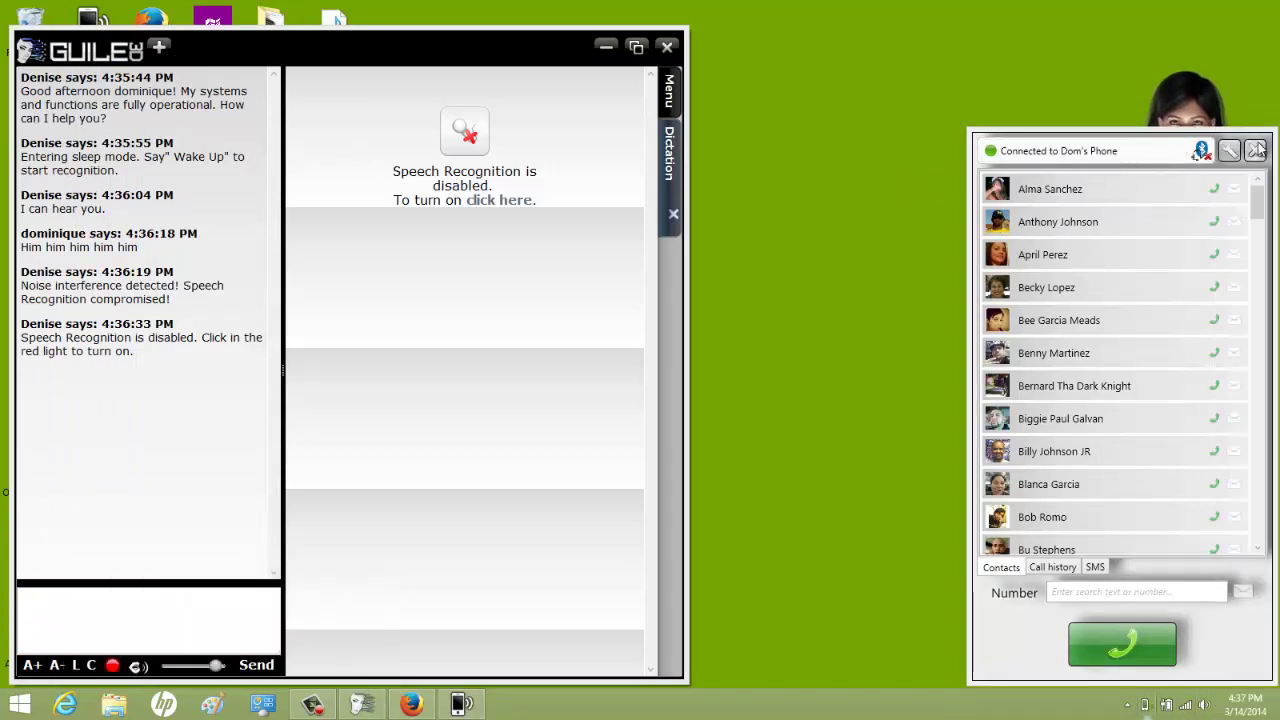
{"action": "right_click", "coordinate": [1148, 708]}
{"action": "left_click", "coordinate": [1129, 689]}
{"action": "left_click", "coordinate": [140, 609]}
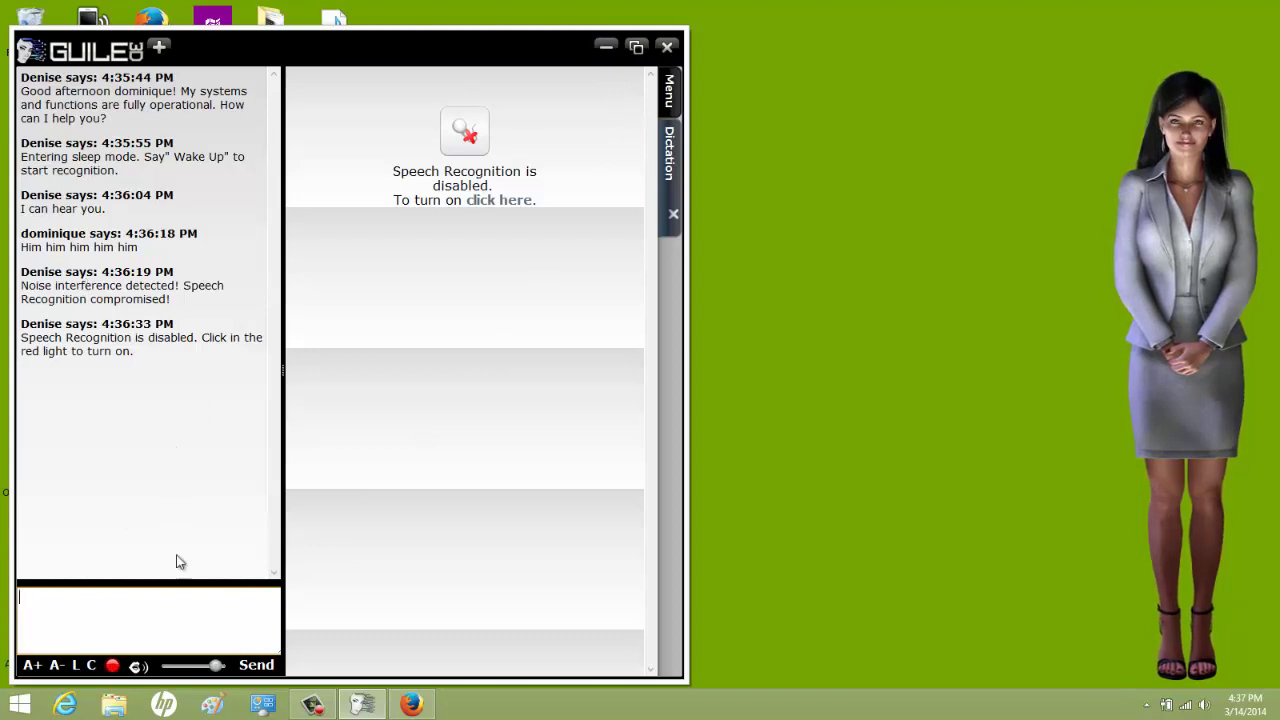
{"action": "left_click", "coordinate": [112, 665]}
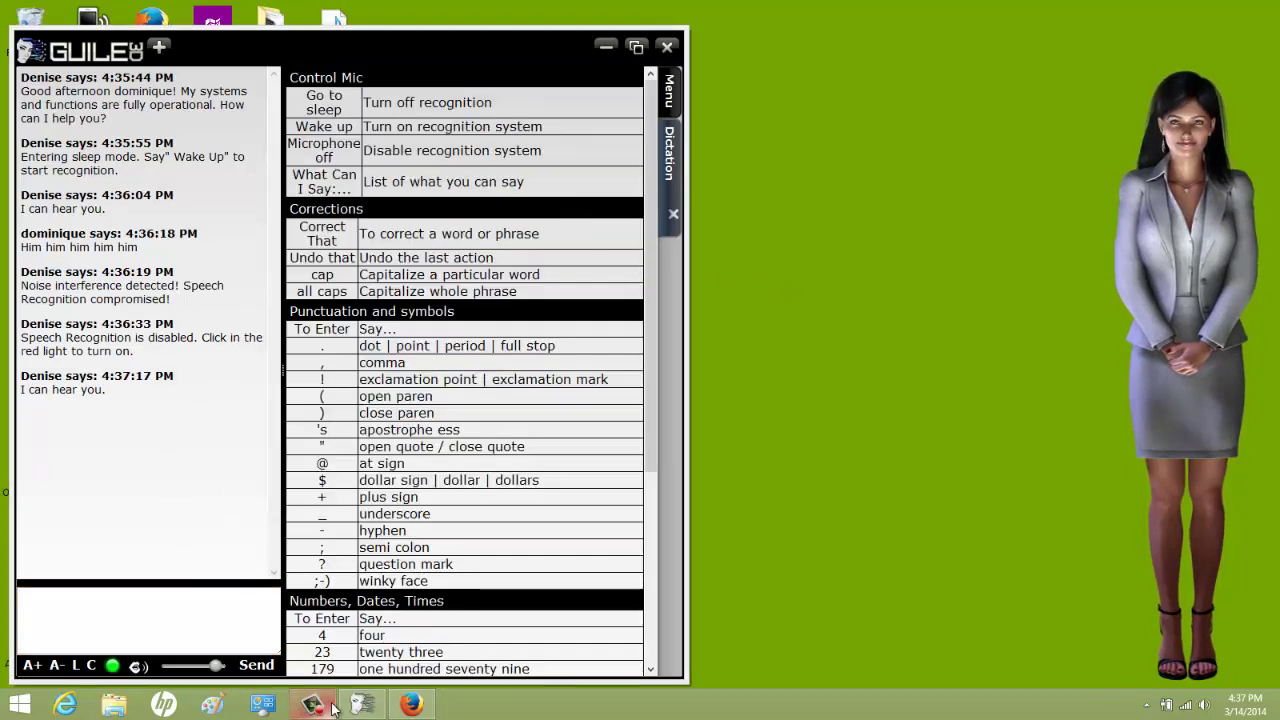
View Facebook in Firefox, toggle Guile's speech recognition, open CallCenter, then minimize Guile 3D.
{"action": "left_click", "coordinate": [411, 705]}
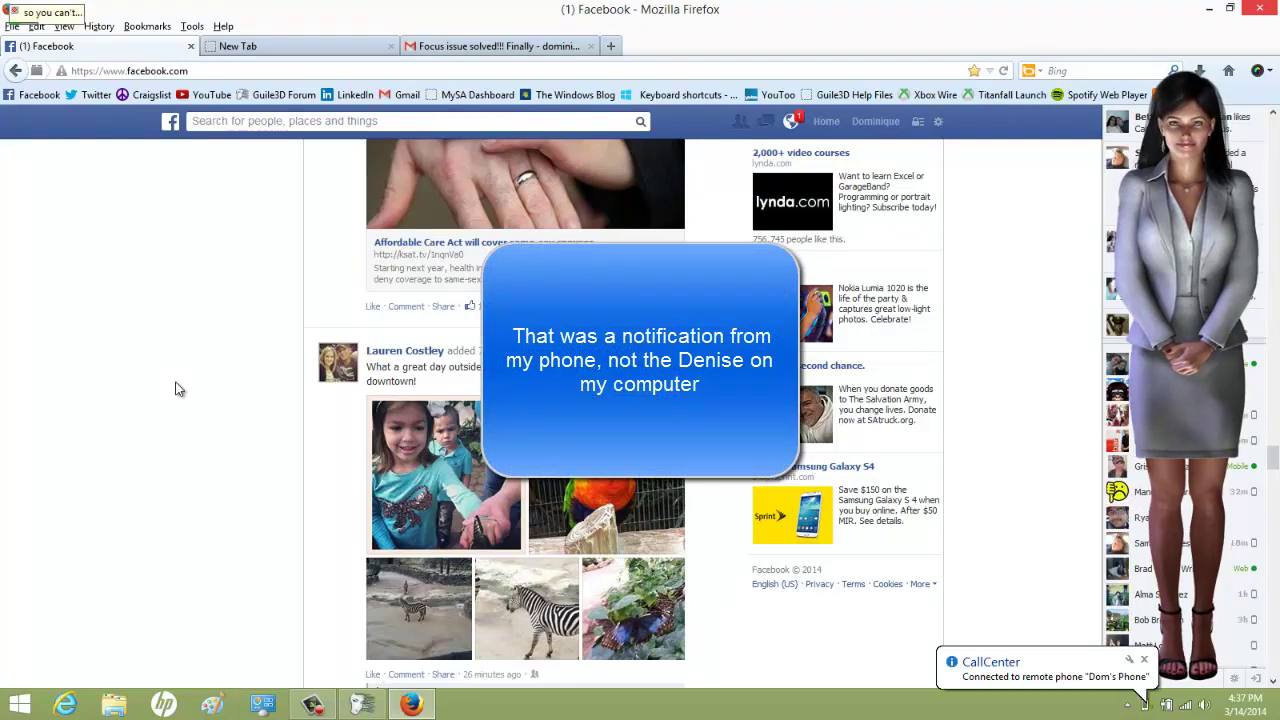
{"action": "left_click", "coordinate": [366, 705]}
{"action": "left_click", "coordinate": [112, 665]}
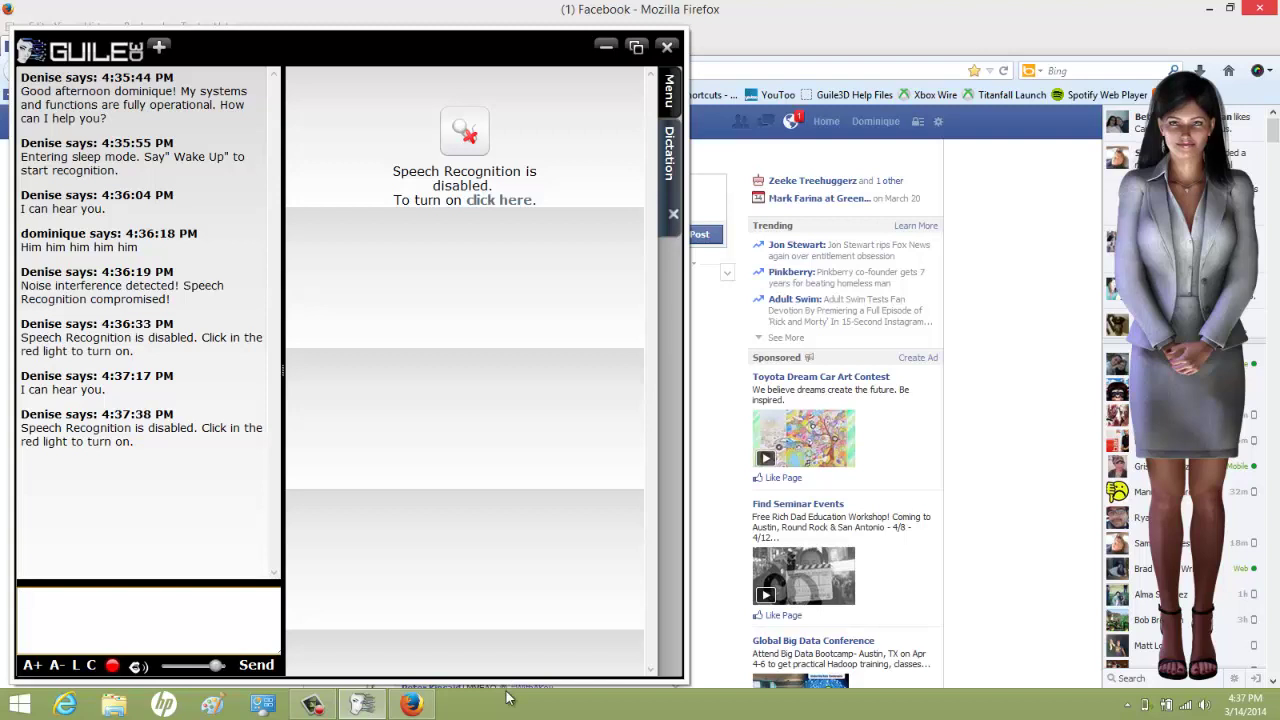
{"action": "left_click", "coordinate": [1145, 705]}
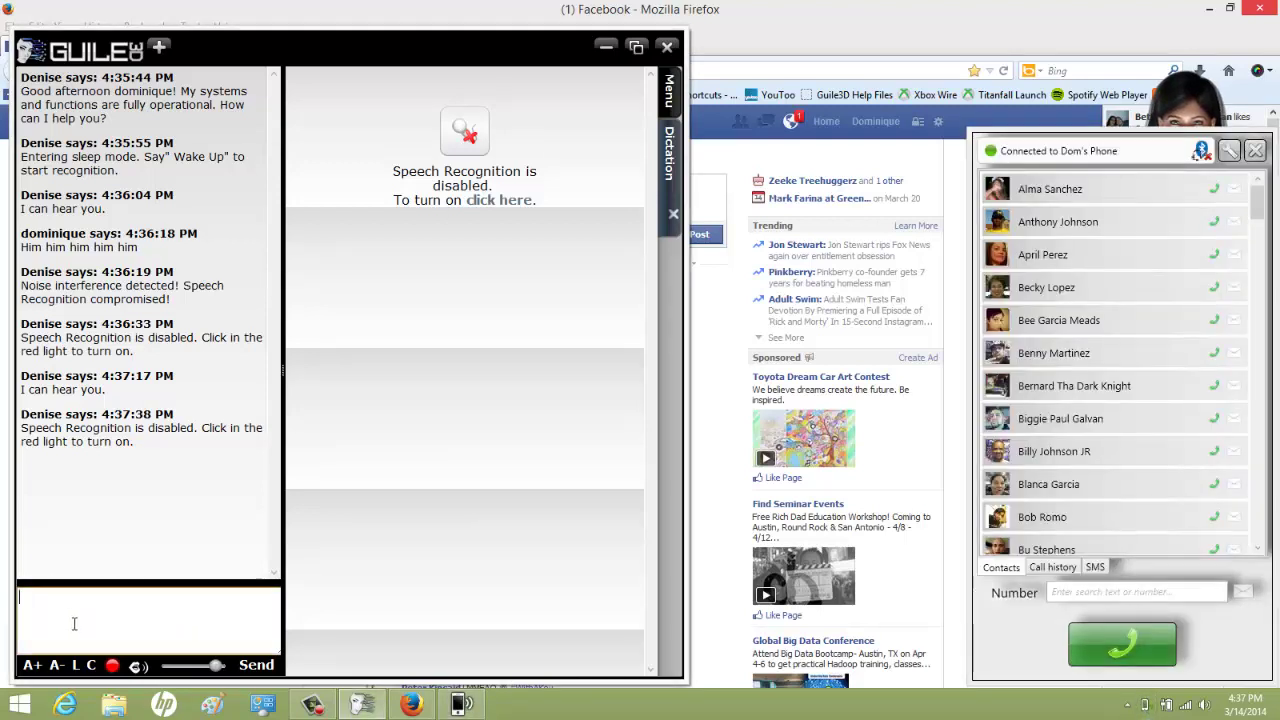
{"action": "left_click", "coordinate": [105, 609]}
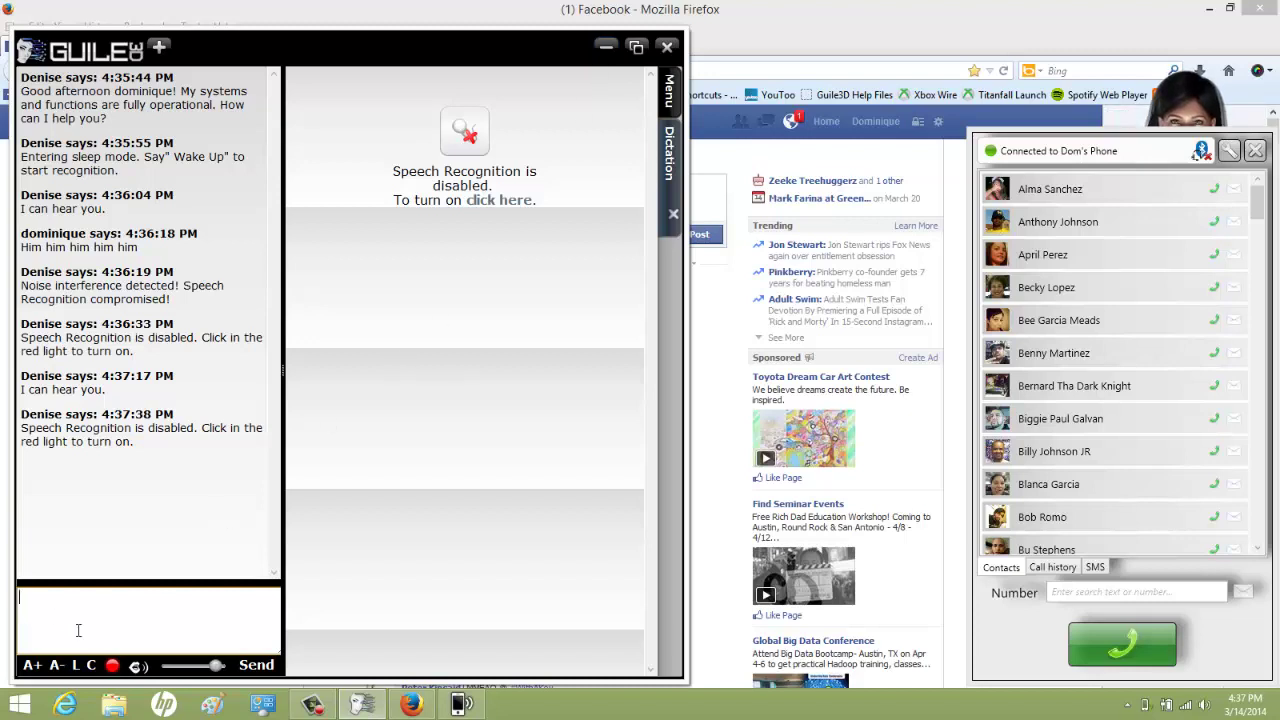
{"action": "left_click", "coordinate": [607, 48]}
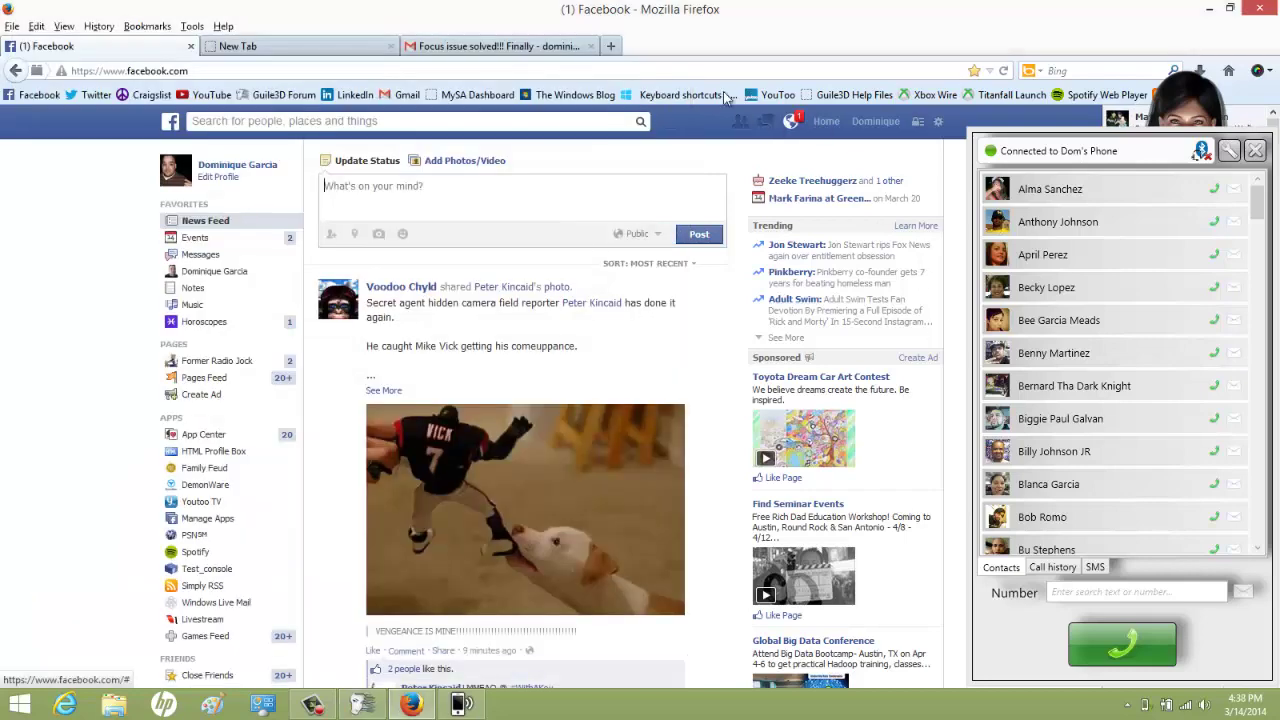
{"action": "left_click", "coordinate": [1210, 8]}
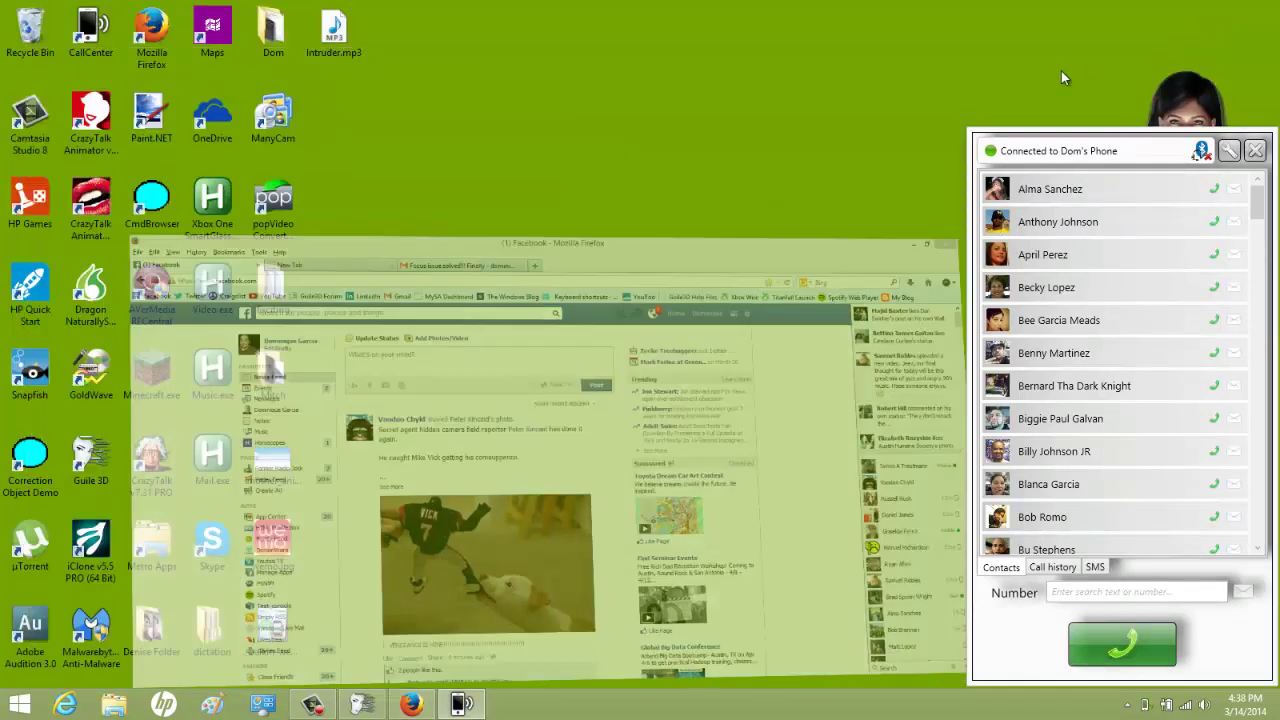
{"action": "right_click", "coordinate": [1147, 702]}
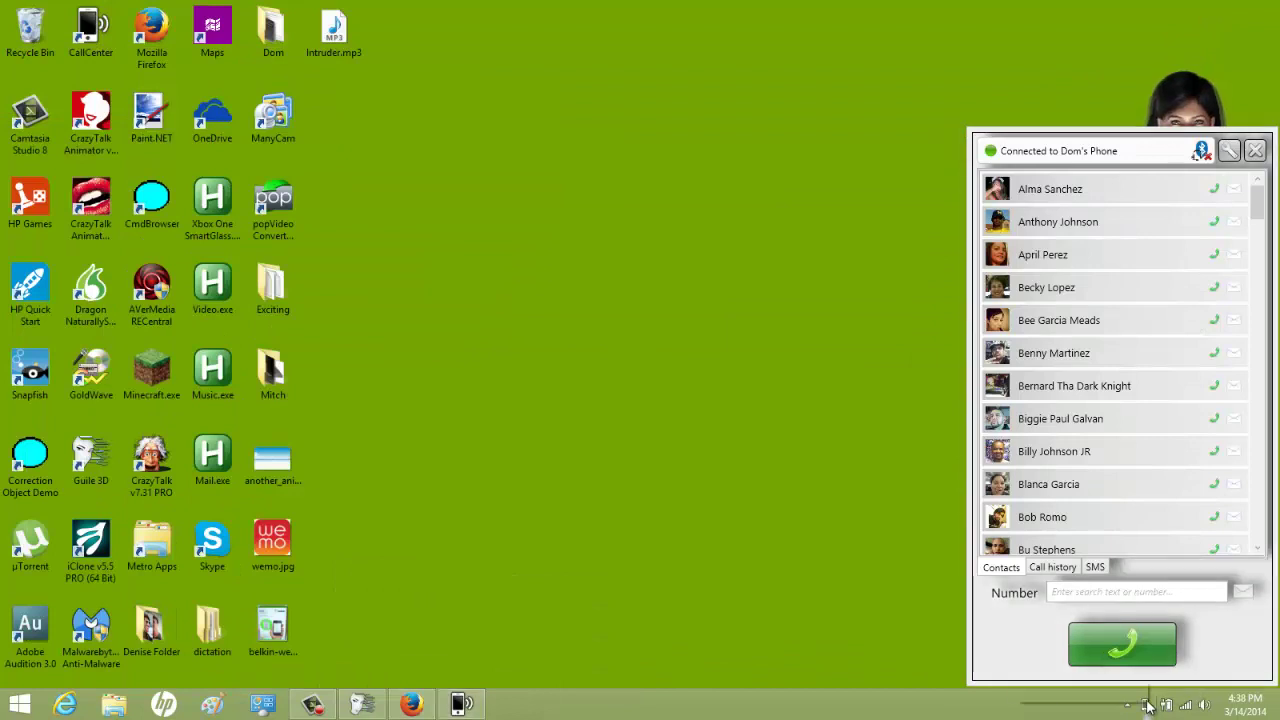
{"action": "left_click", "coordinate": [1073, 691]}
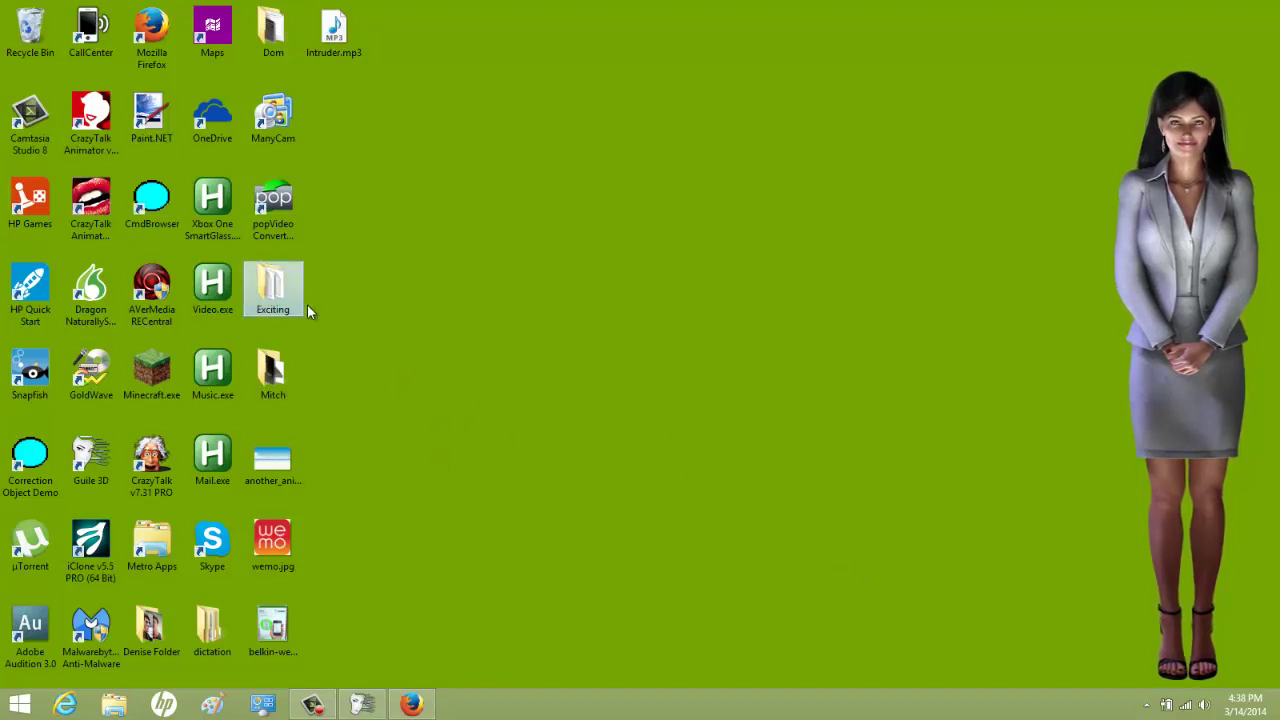
{"action": "double_click", "coordinate": [270, 292]}
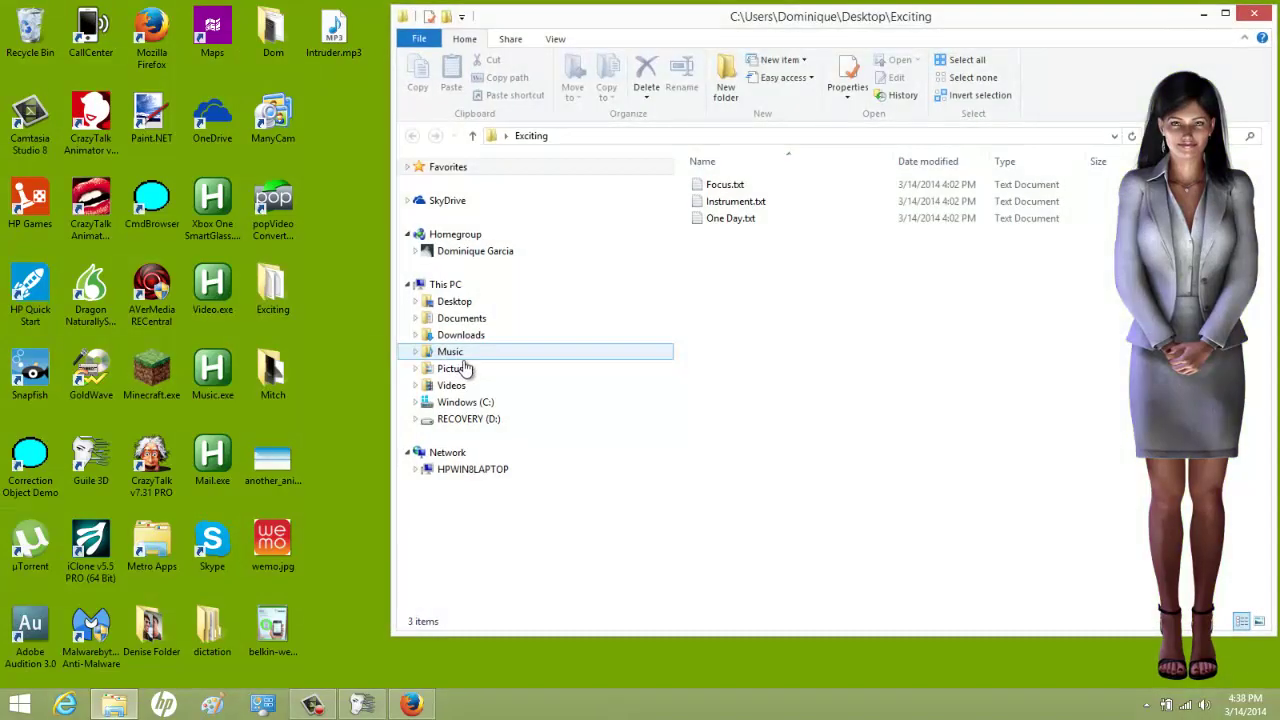
{"action": "left_click", "coordinate": [737, 188]}
{"action": "left_click", "coordinate": [731, 219]}
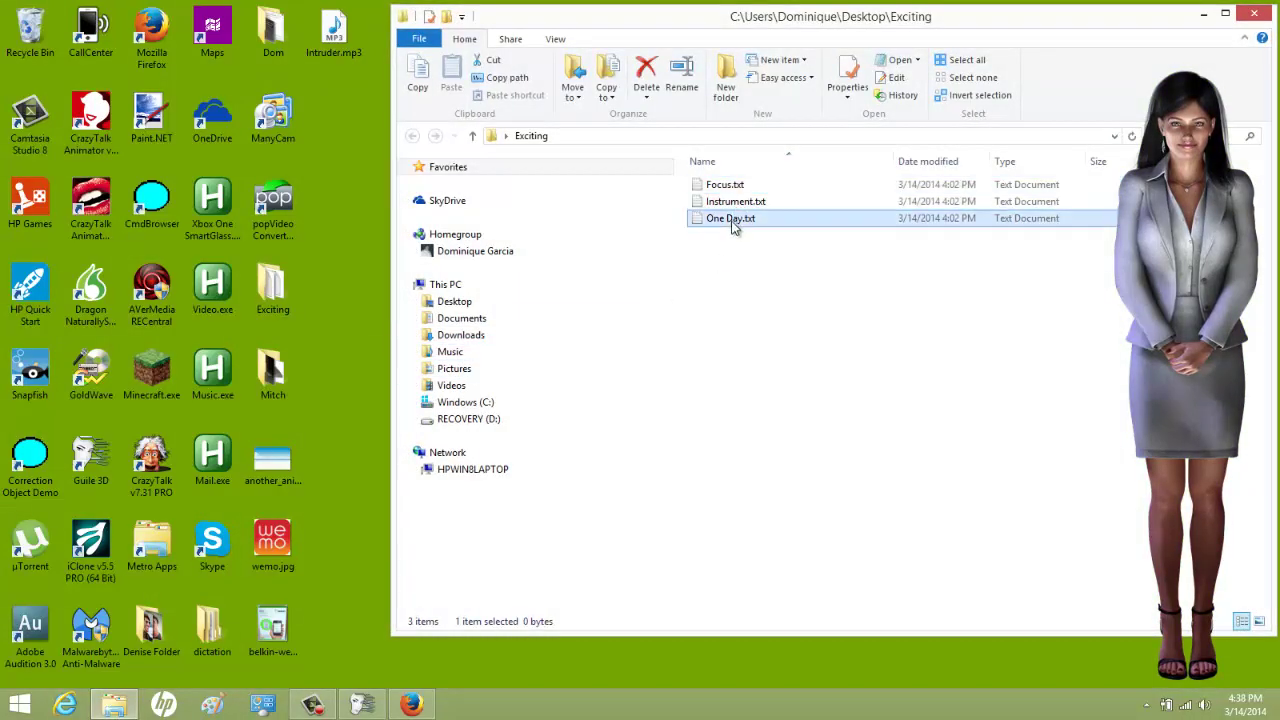
{"action": "left_click", "coordinate": [712, 187]}
{"action": "left_click", "coordinate": [729, 203]}
{"action": "left_click", "coordinate": [723, 218]}
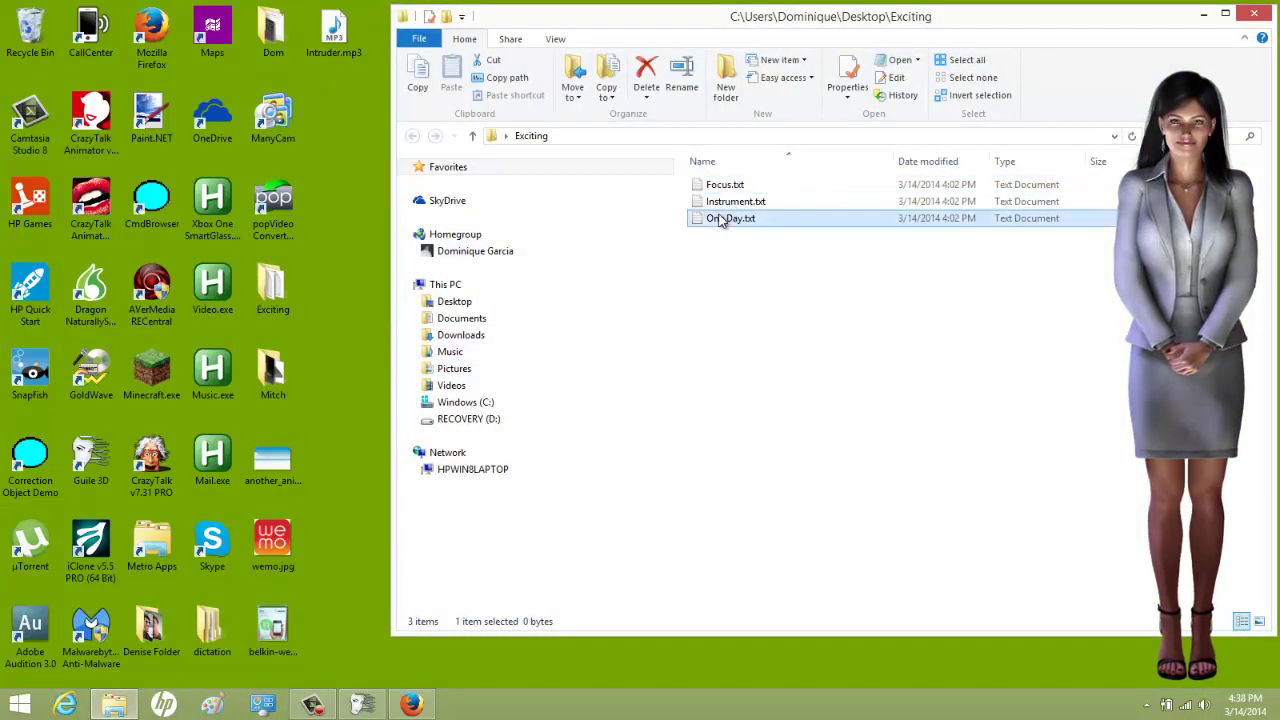
{"action": "left_click", "coordinate": [716, 188]}
{"action": "left_click", "coordinate": [737, 260]}
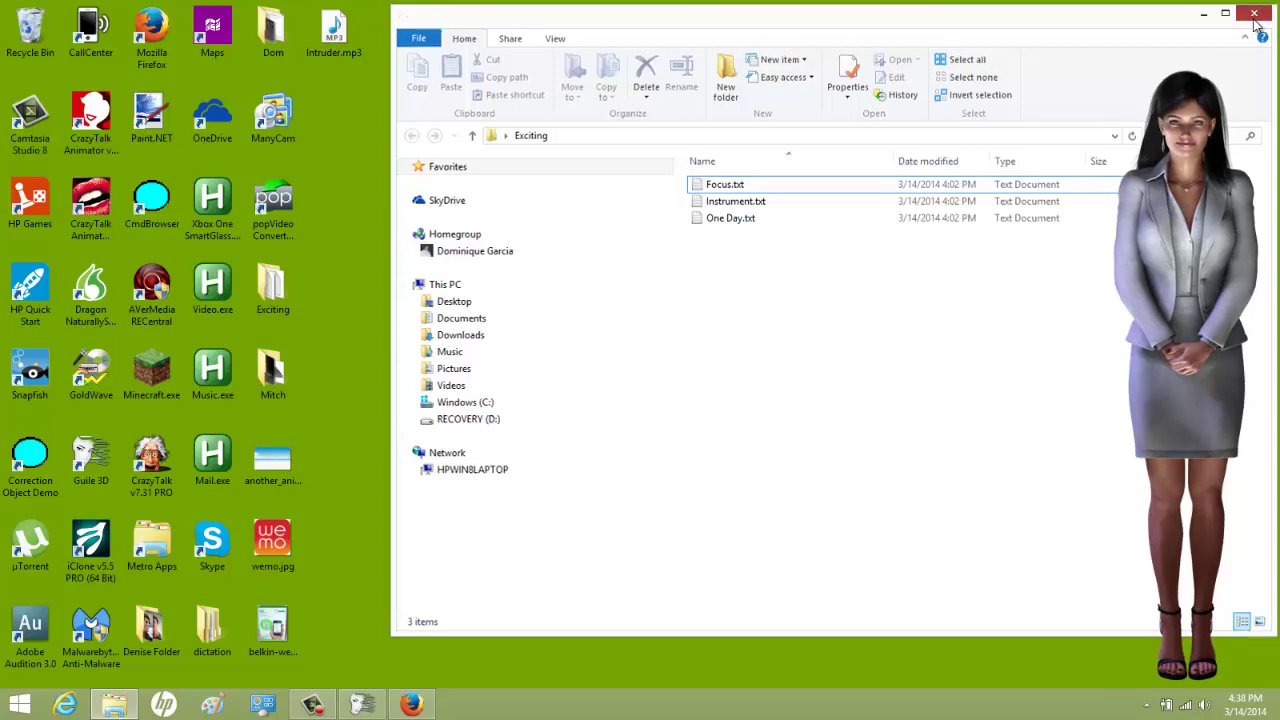
{"action": "left_click", "coordinate": [1254, 16]}
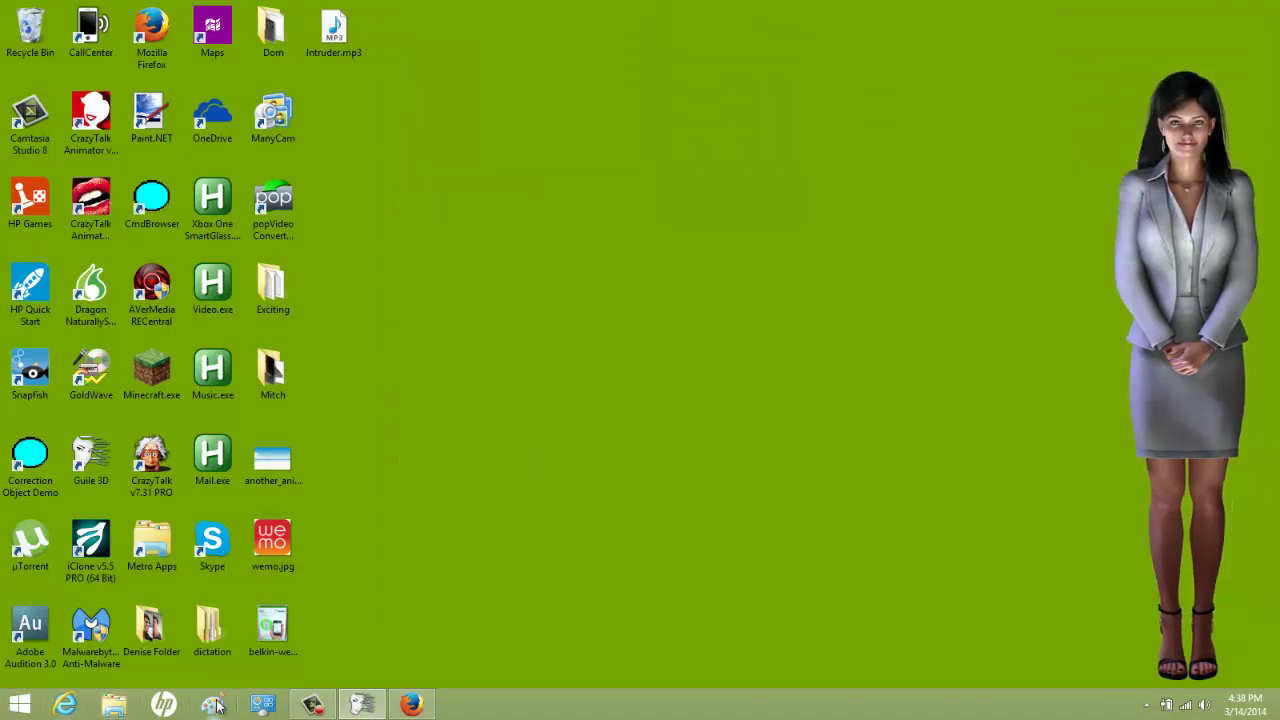
{"action": "left_click", "coordinate": [362, 704]}
Open the Desktop folder, dismiss the shortcut error, select Exciting, then minimize the window.
{"action": "left_click", "coordinate": [112, 663]}
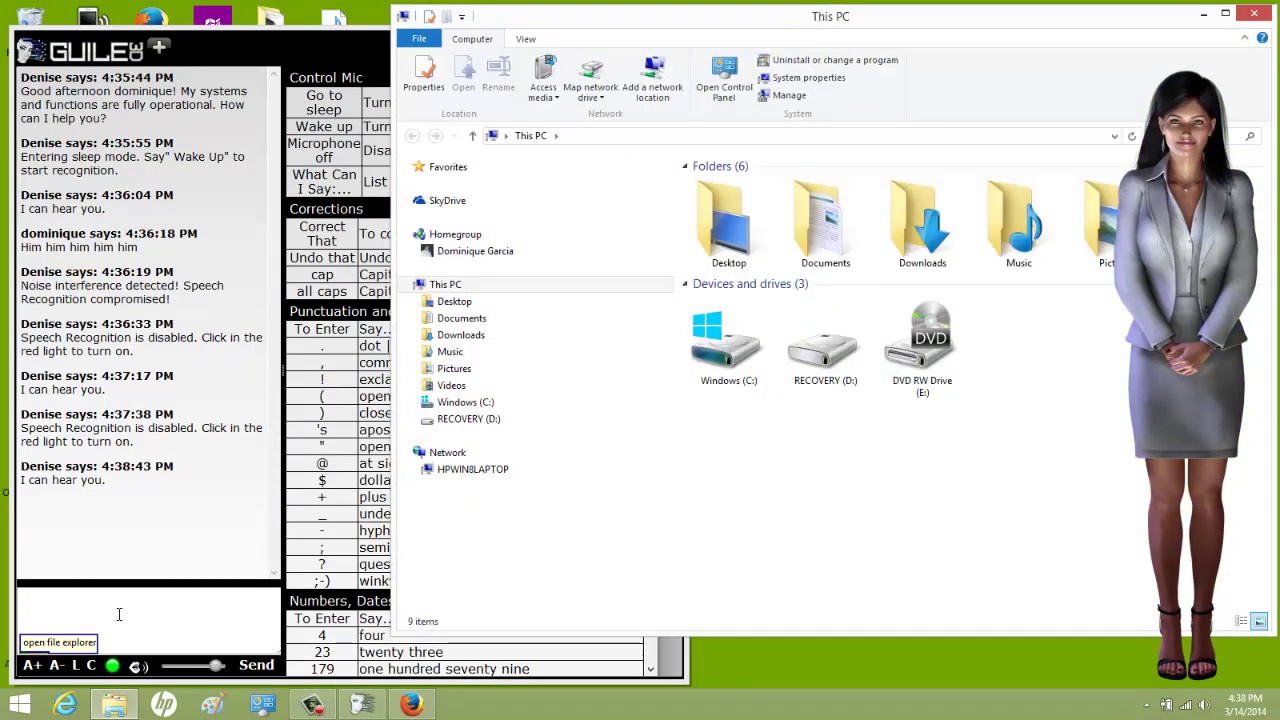
{"action": "left_click", "coordinate": [731, 207]}
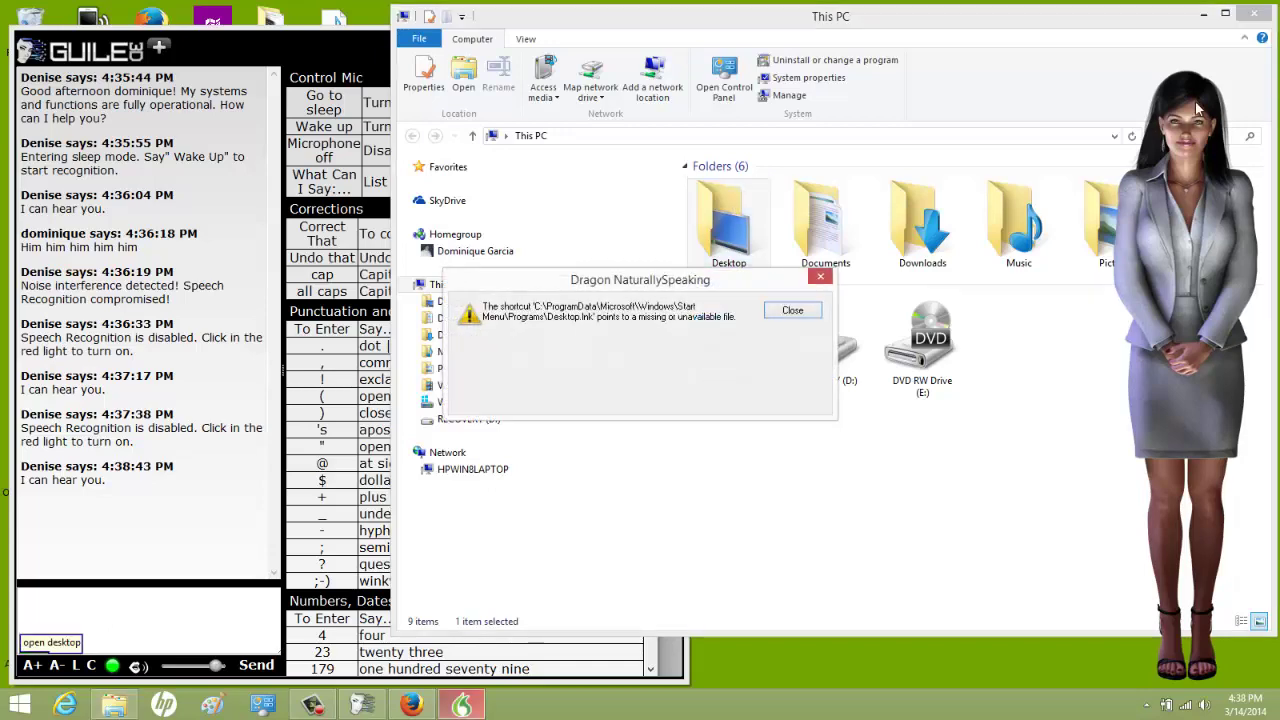
{"action": "left_click", "coordinate": [790, 311]}
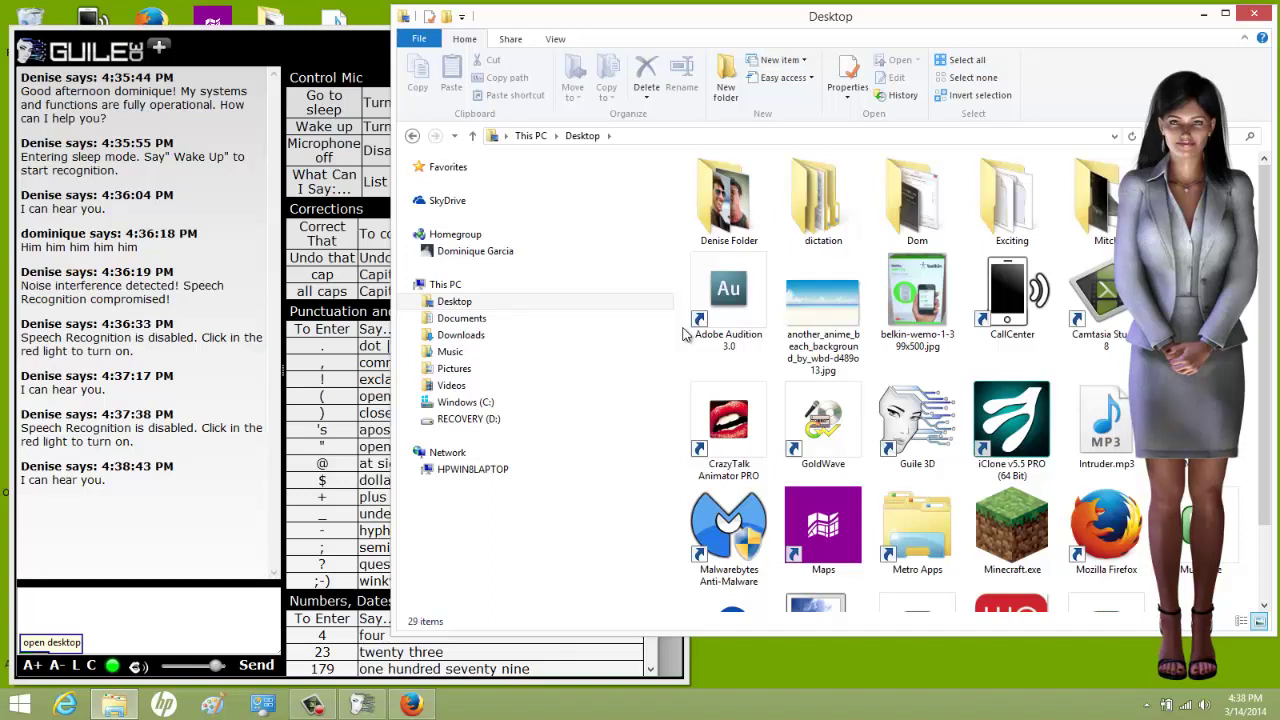
{"action": "left_click", "coordinate": [1013, 185]}
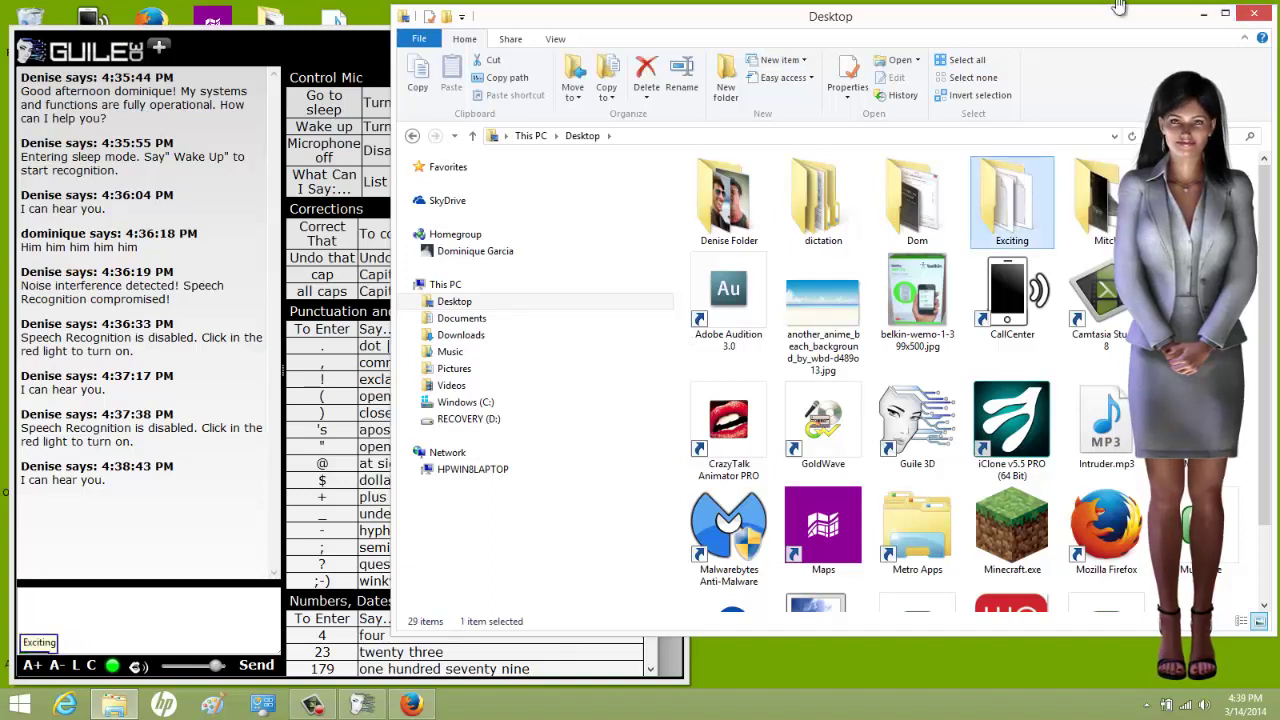
{"action": "left_click", "coordinate": [200, 608]}
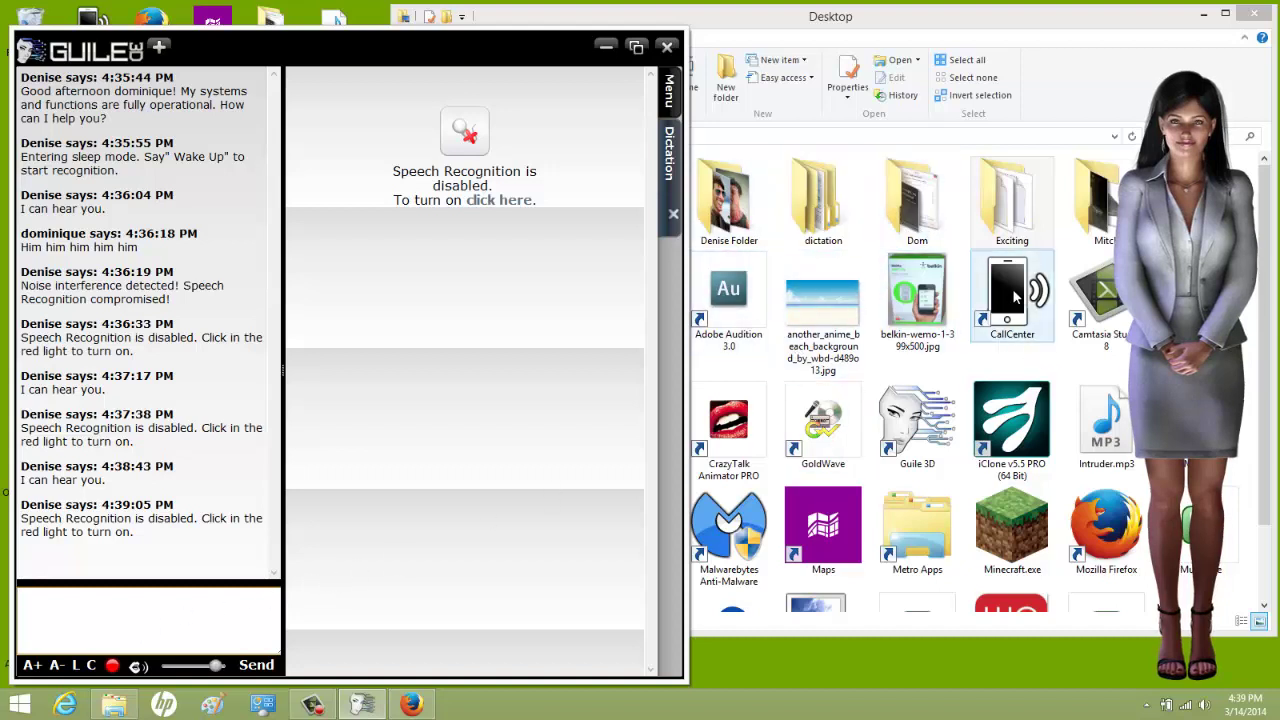
{"action": "left_click", "coordinate": [725, 205]}
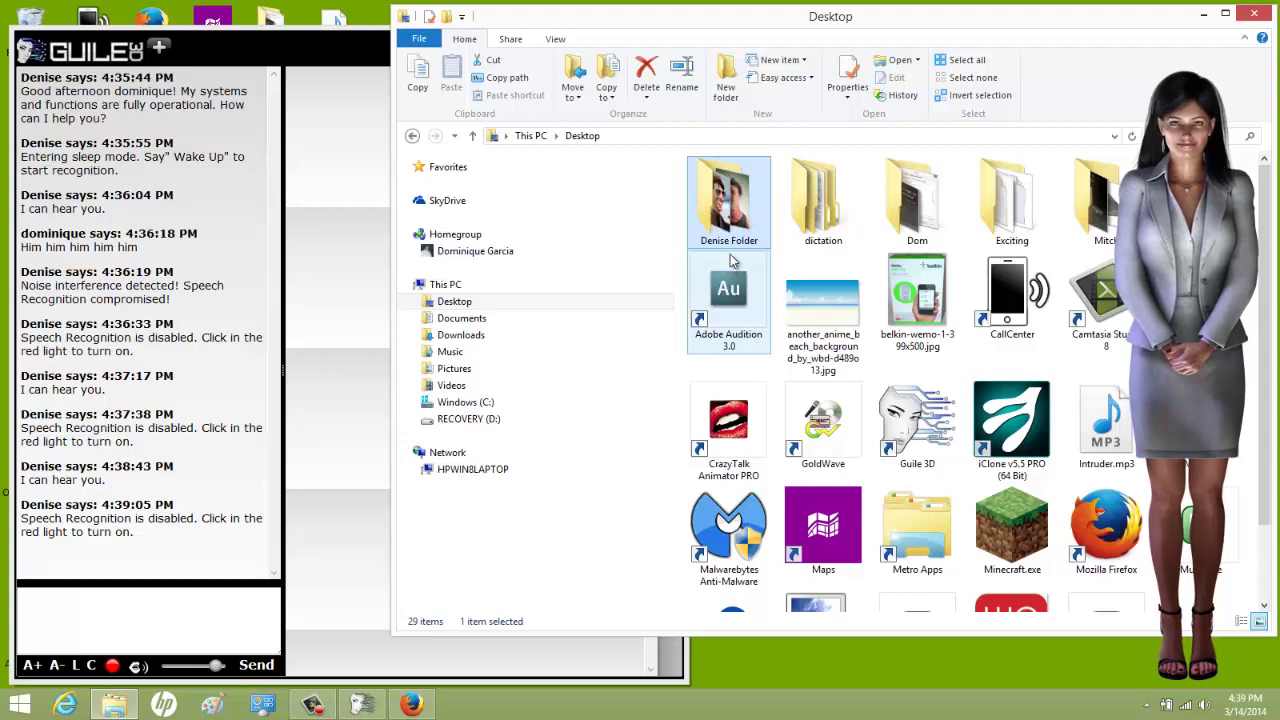
{"action": "left_click", "coordinate": [1203, 13]}
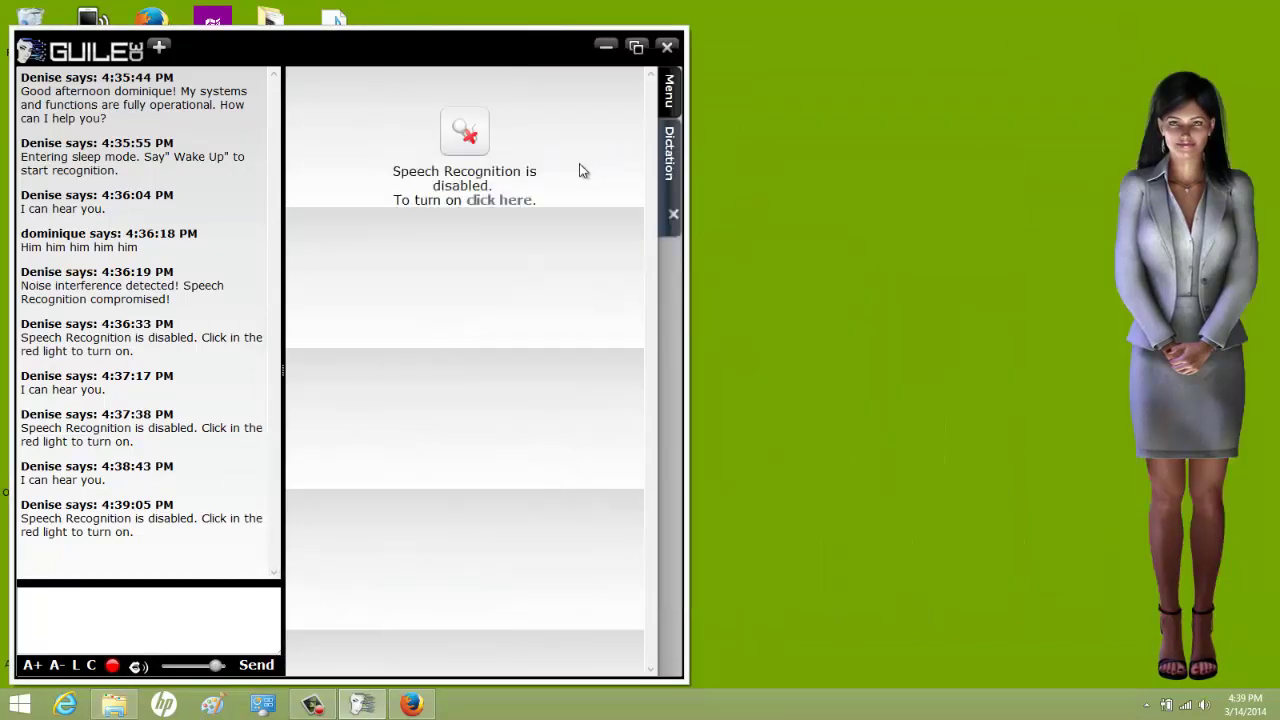
Minimize Guile and start a new Step-by-Step command named Go.
{"action": "left_click", "coordinate": [605, 46]}
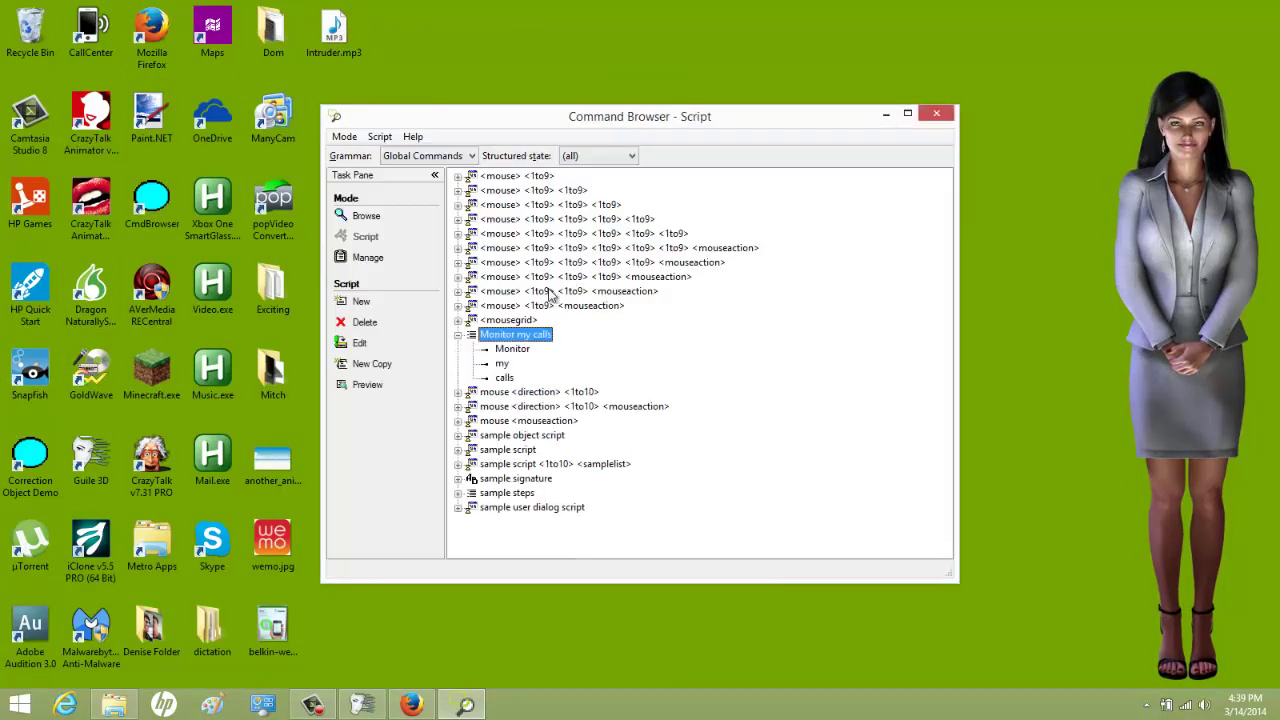
{"action": "left_click", "coordinate": [362, 303]}
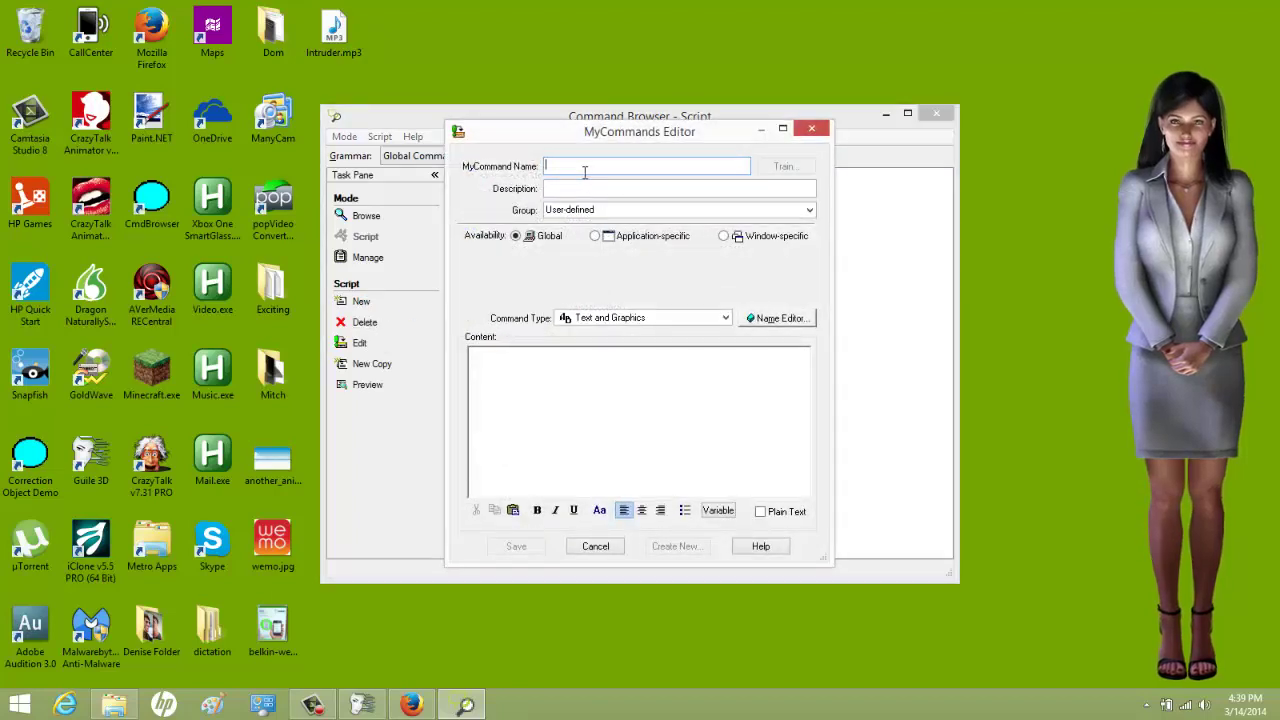
{"action": "type", "text": "o"}
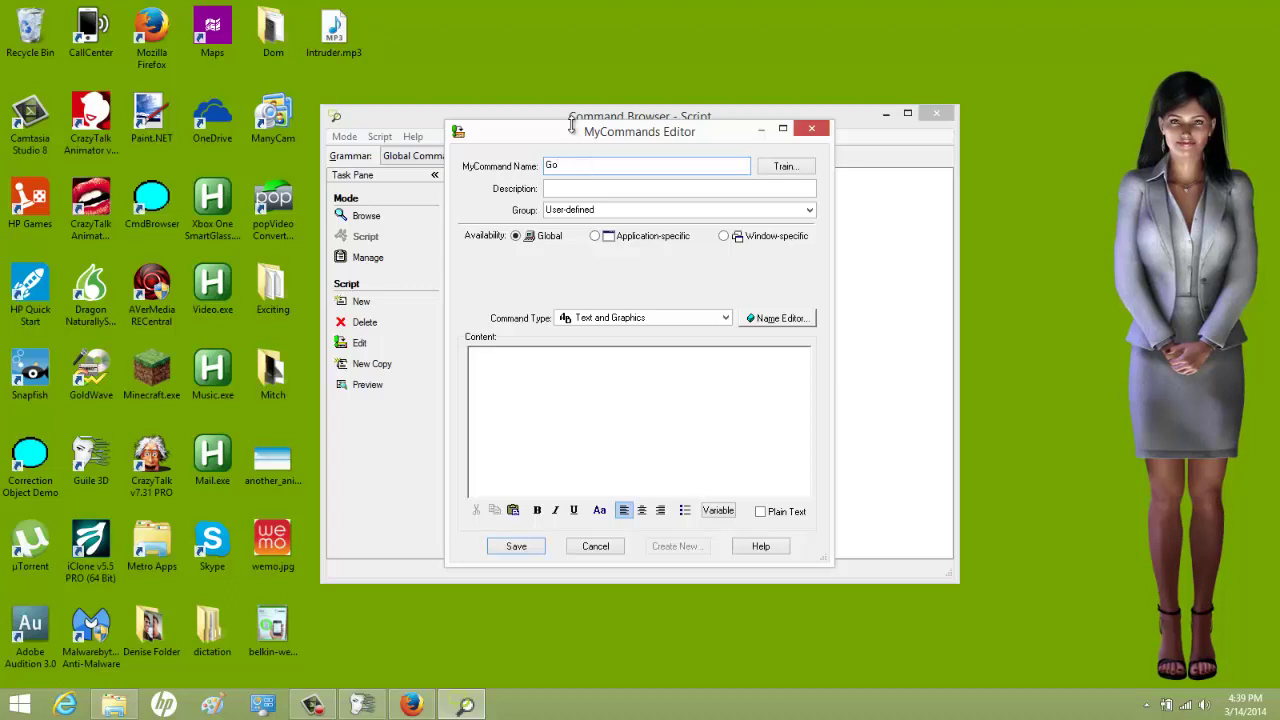
{"action": "left_click", "coordinate": [660, 318]}
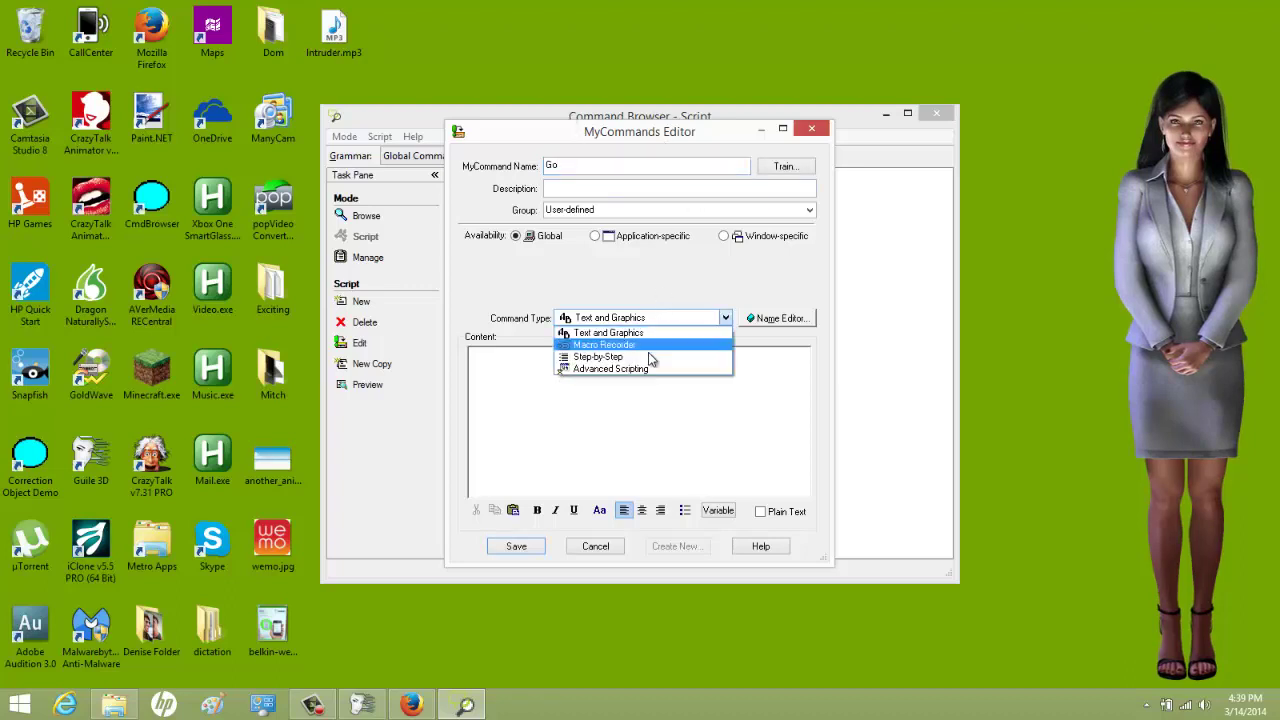
{"action": "left_click", "coordinate": [630, 358]}
Add a Keystrokes step pressing Enter and save the Go command.
{"action": "left_click", "coordinate": [575, 512]}
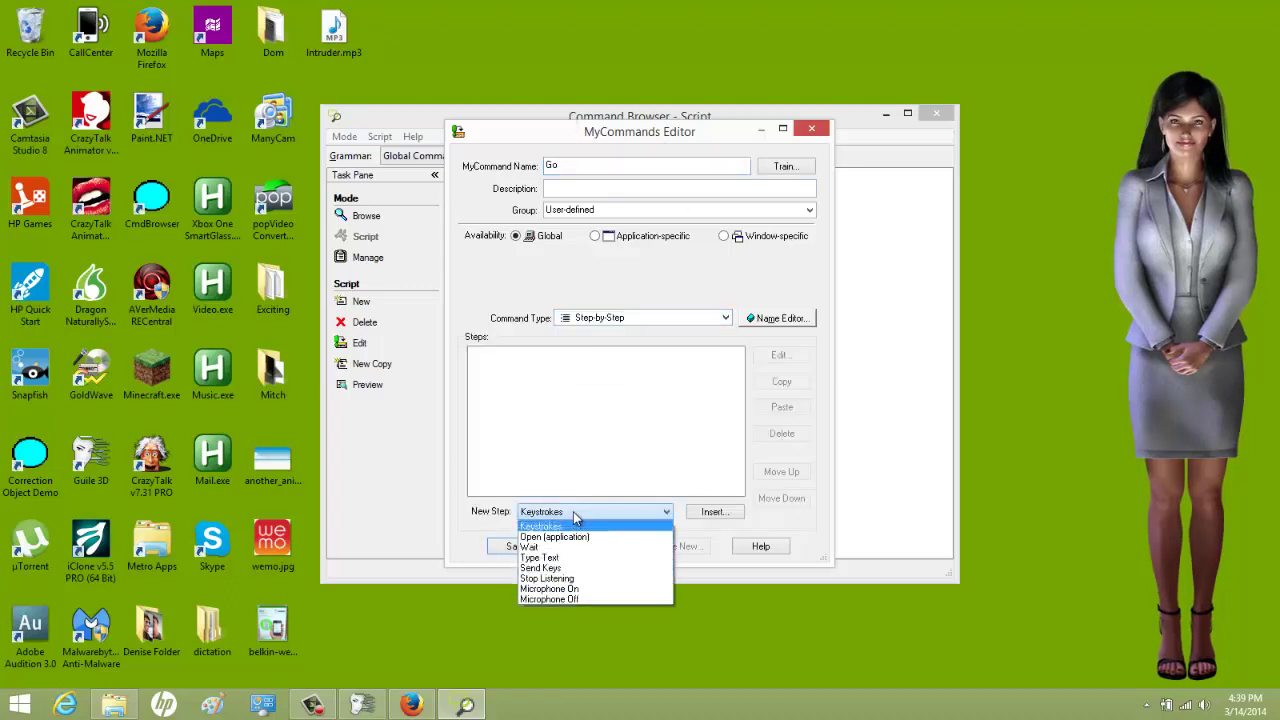
{"action": "left_click", "coordinate": [569, 511]}
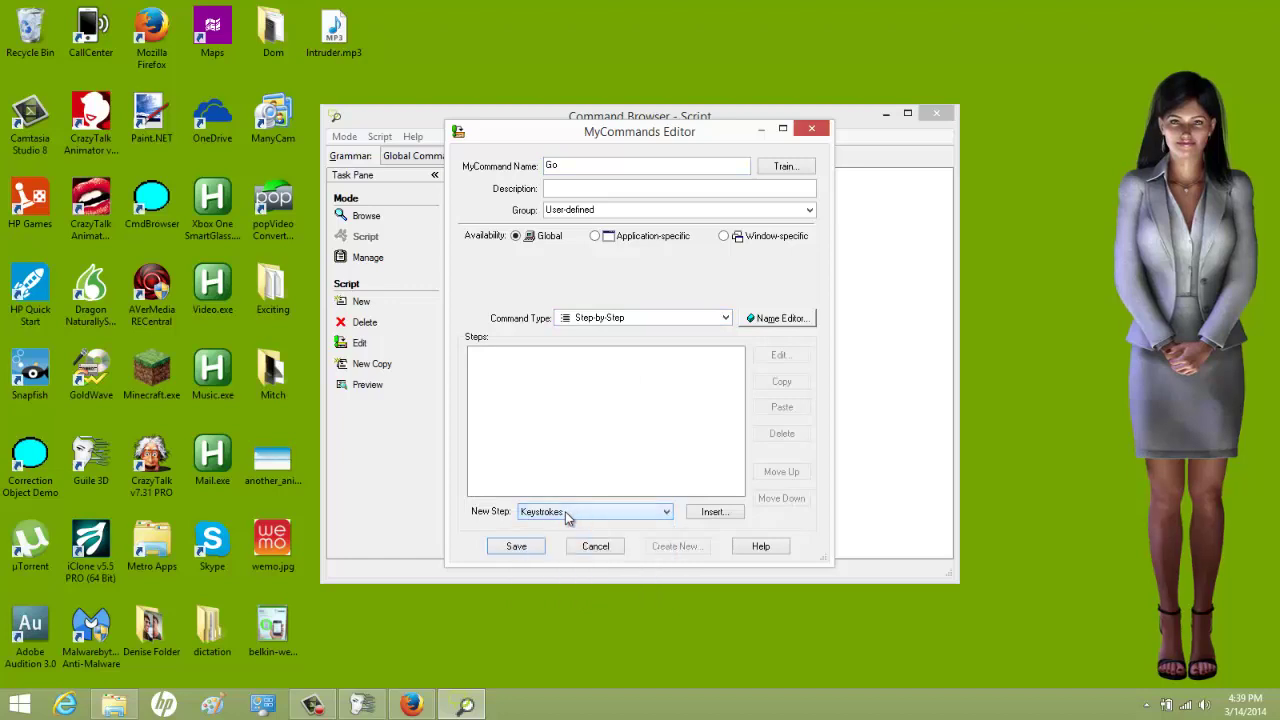
{"action": "left_click", "coordinate": [714, 511]}
{"action": "key", "text": "Return"}
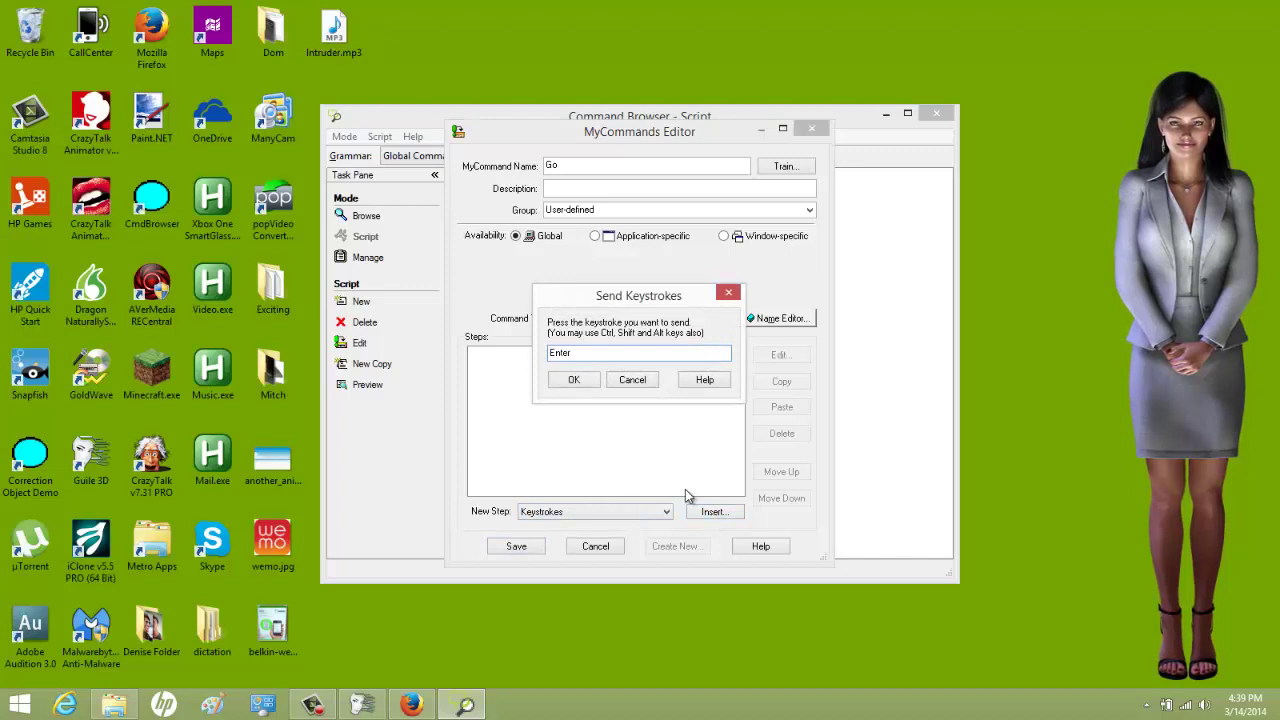
{"action": "left_click", "coordinate": [589, 381]}
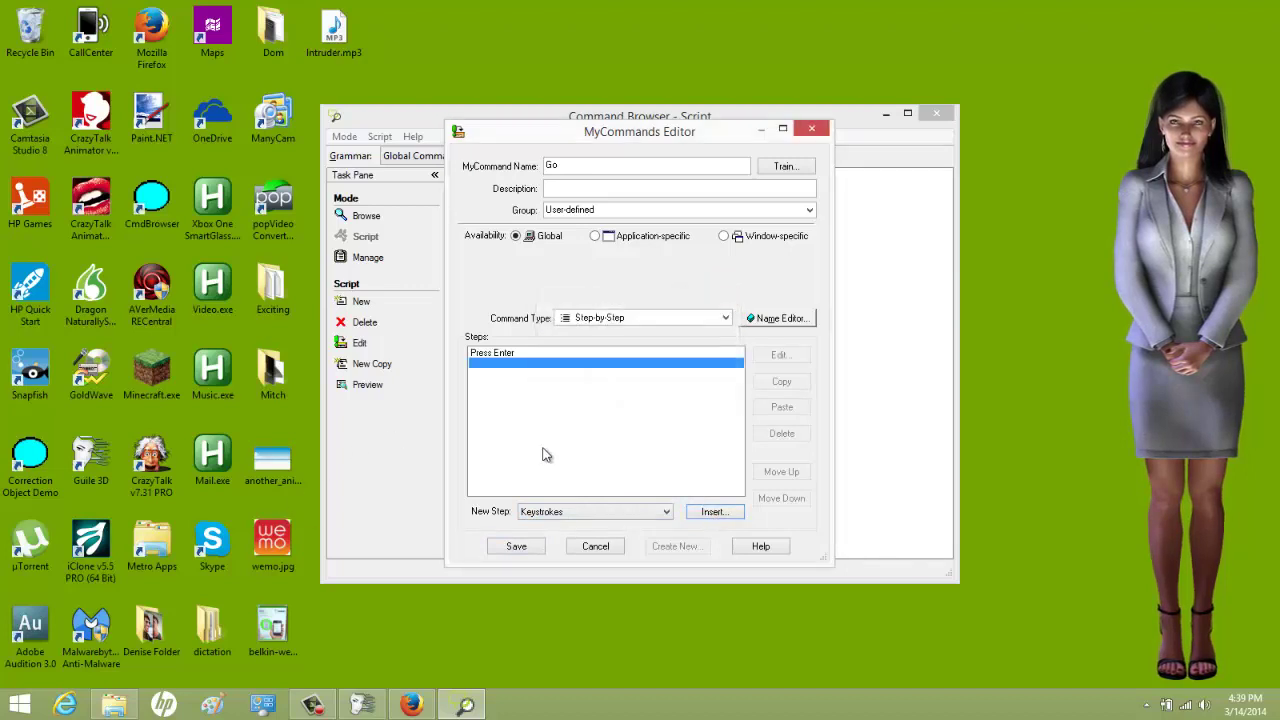
{"action": "double_click", "coordinate": [569, 164]}
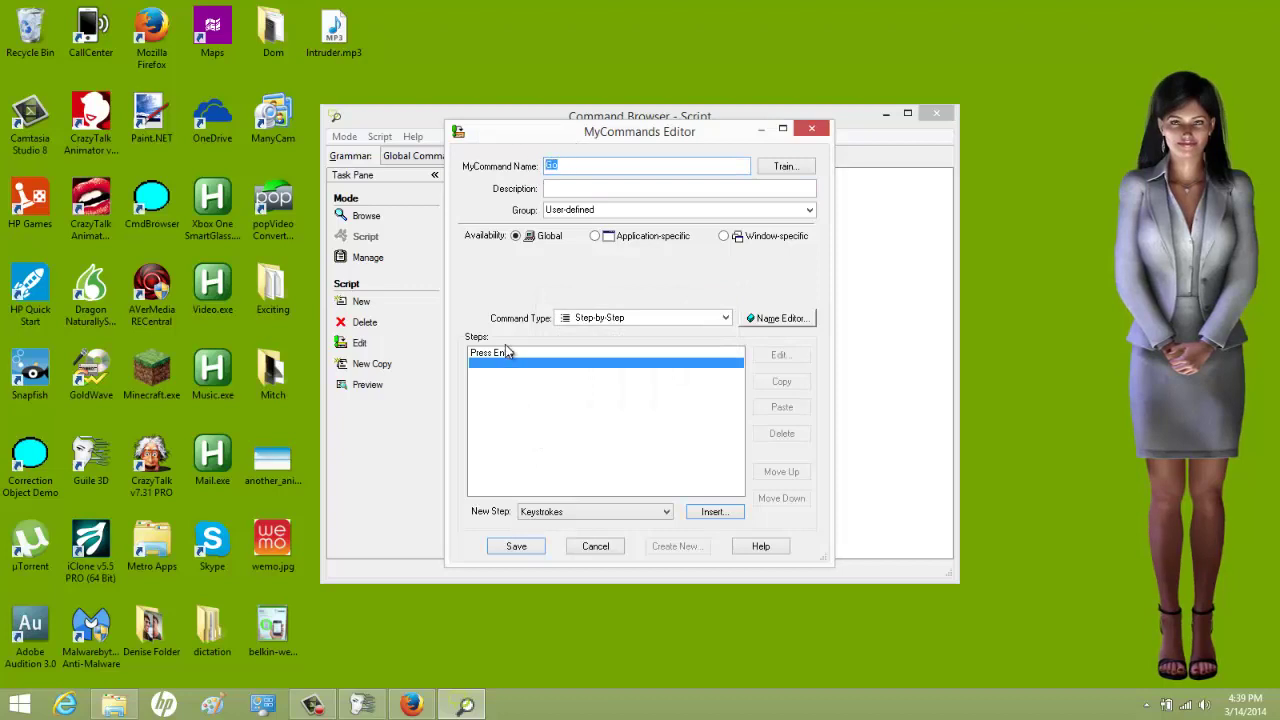
{"action": "left_click", "coordinate": [507, 352]}
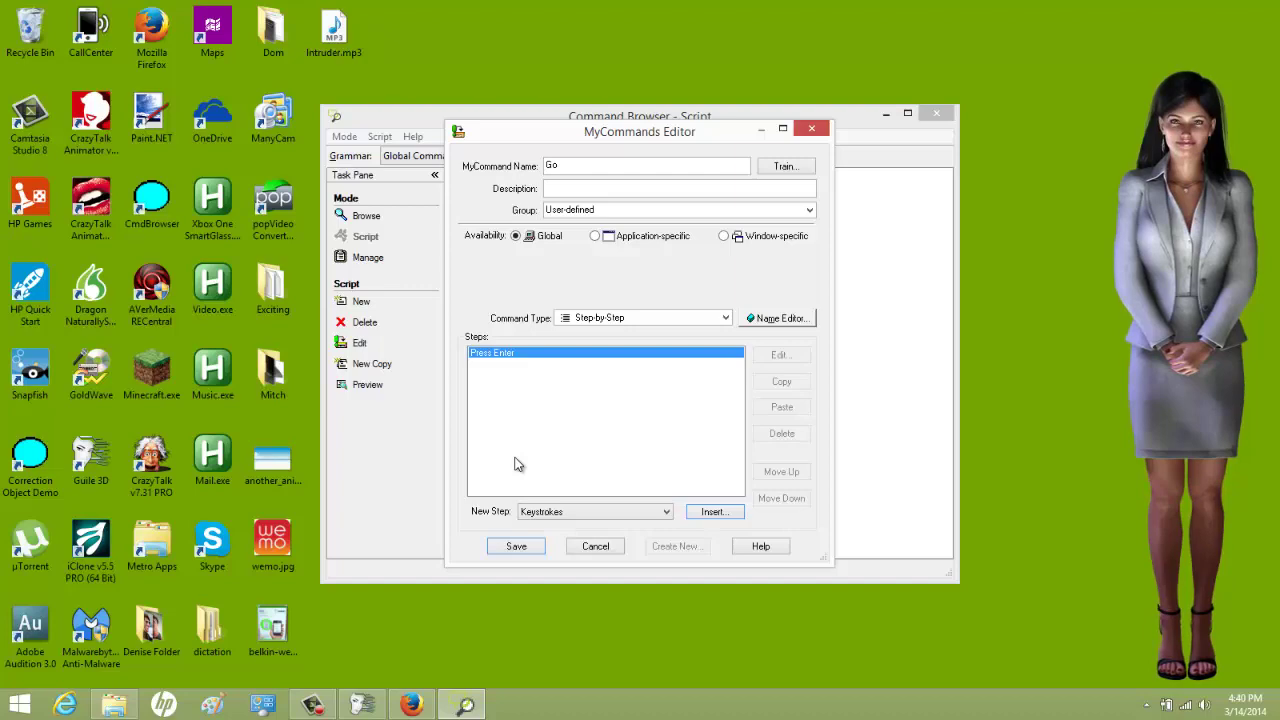
{"action": "left_click", "coordinate": [517, 552]}
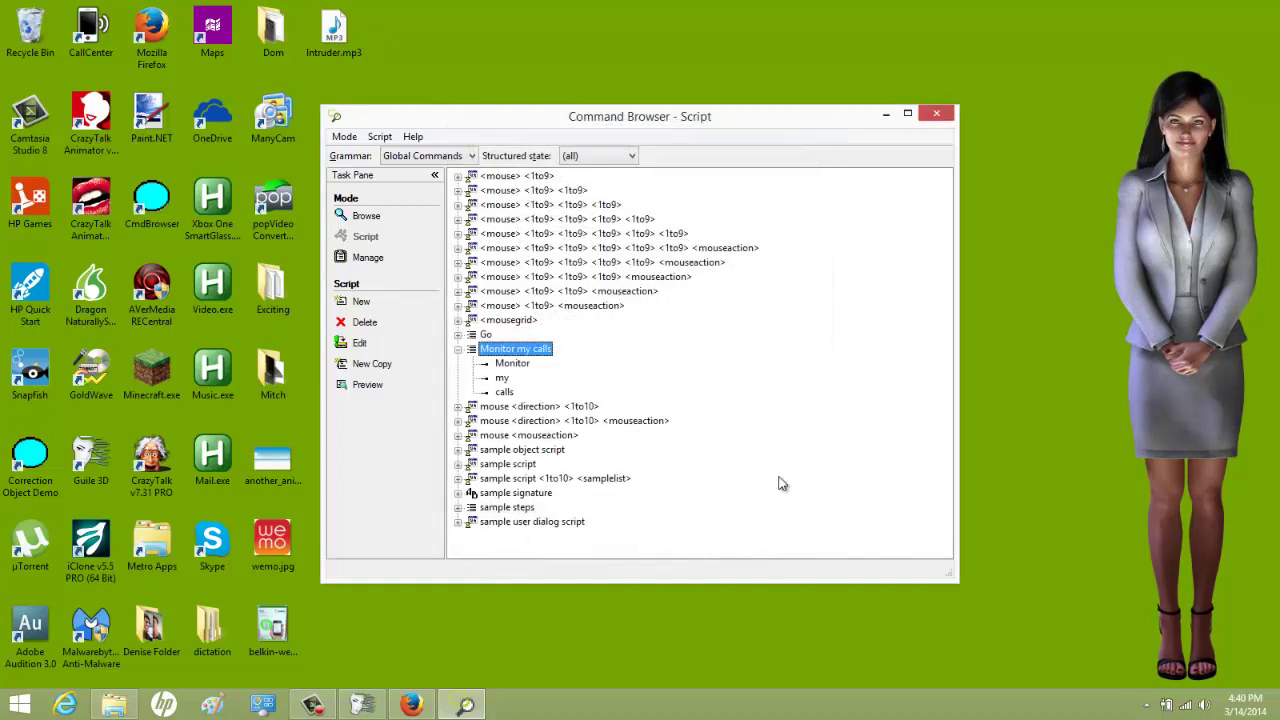